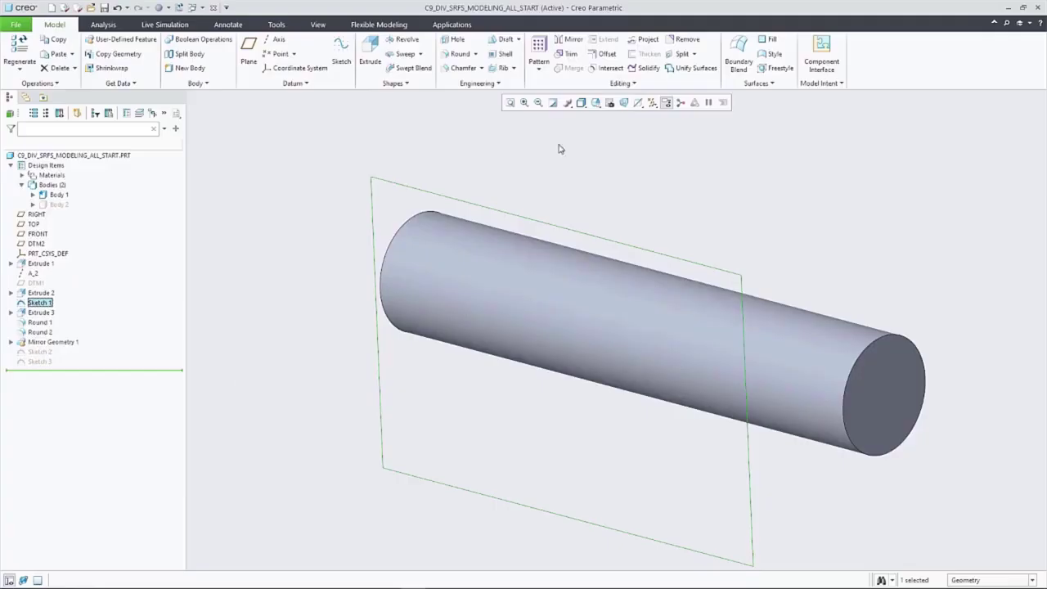
- Divide the cylinder's surface with Sketch 1, flipping the divided side to the ends
{"action": "left_click", "coordinate": [701, 79]}
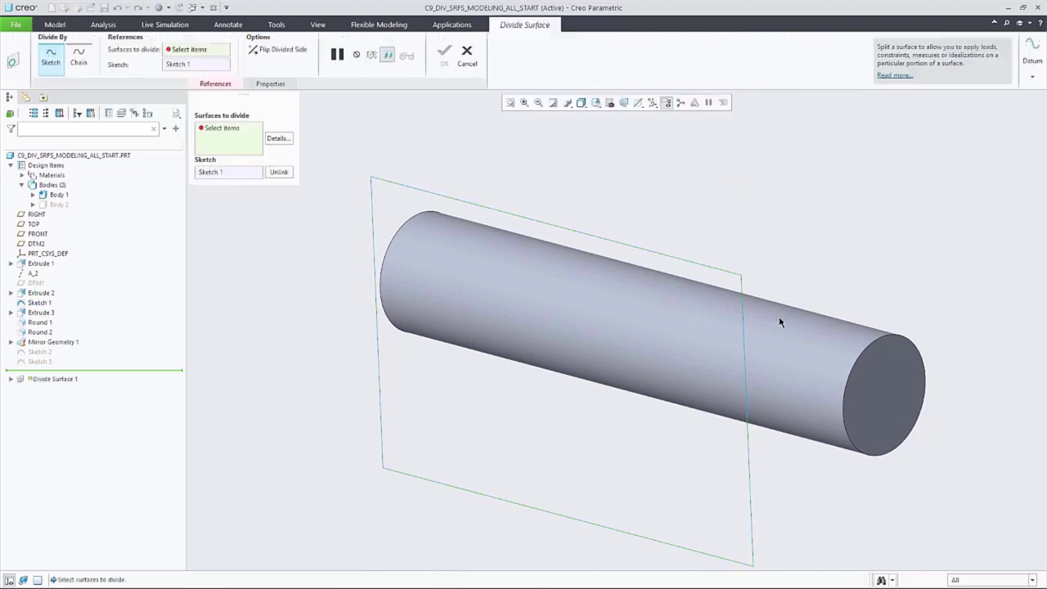
{"action": "left_click", "coordinate": [778, 337]}
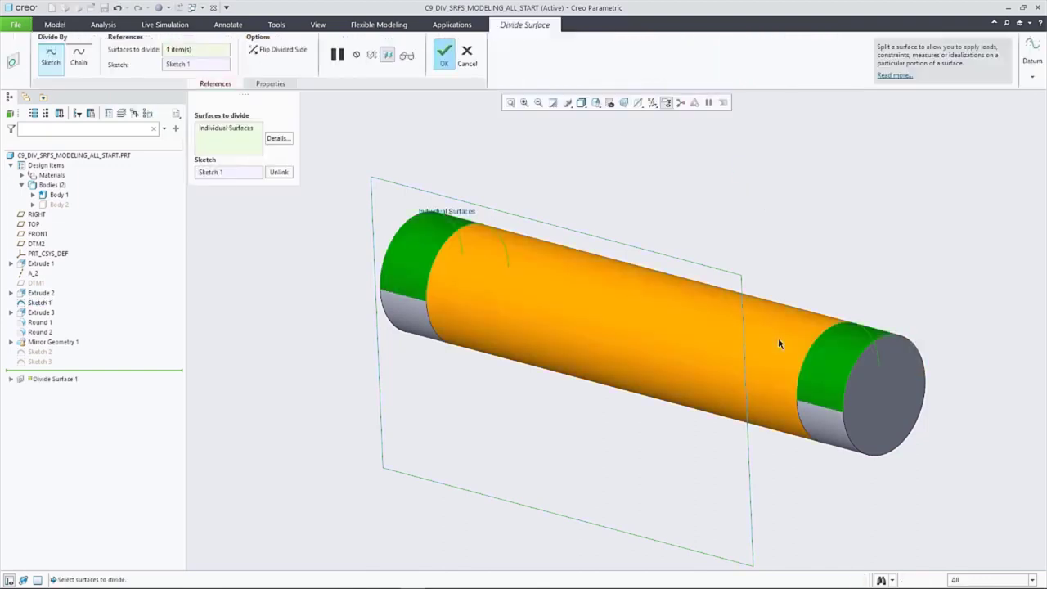
{"action": "left_click", "coordinate": [281, 50]}
{"action": "middle_click", "coordinate": [507, 172]}
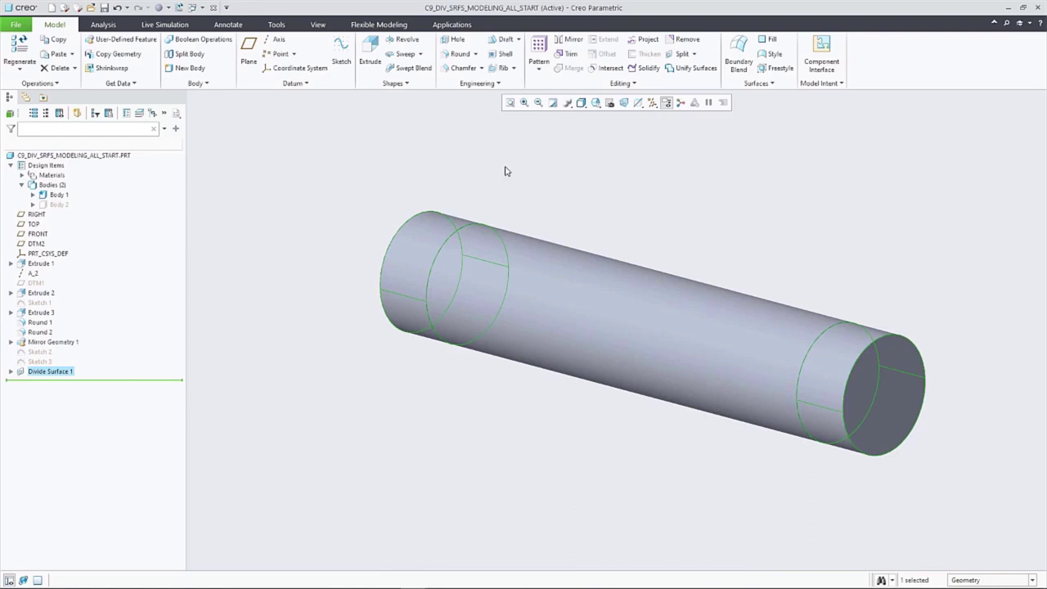
- Offset the divided end regions of the cylinder by 2.10
{"action": "left_click", "coordinate": [441, 229]}
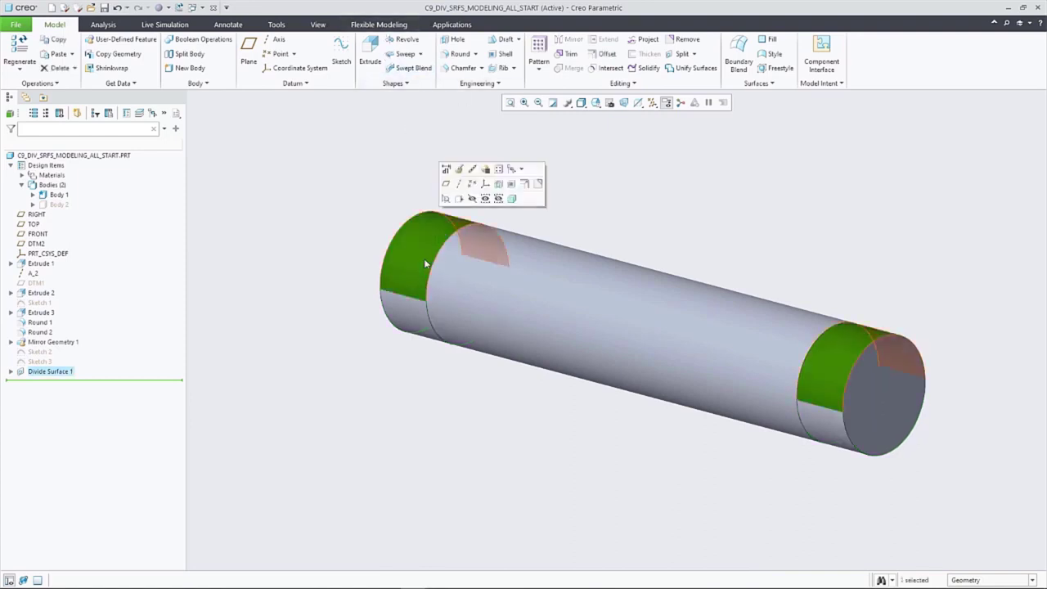
{"action": "left_click", "coordinate": [379, 24]}
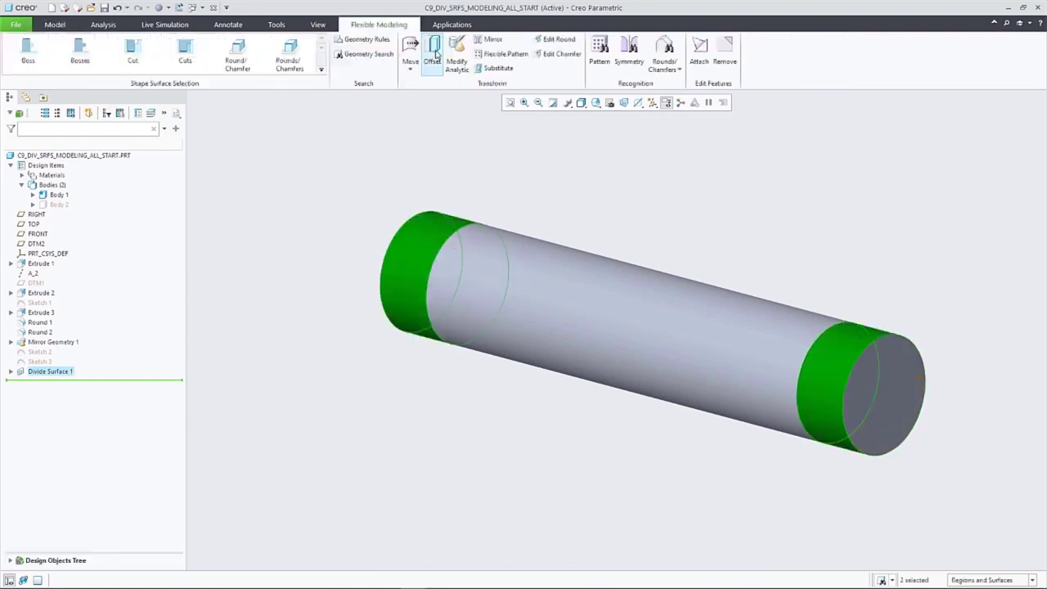
{"action": "left_click", "coordinate": [434, 54]}
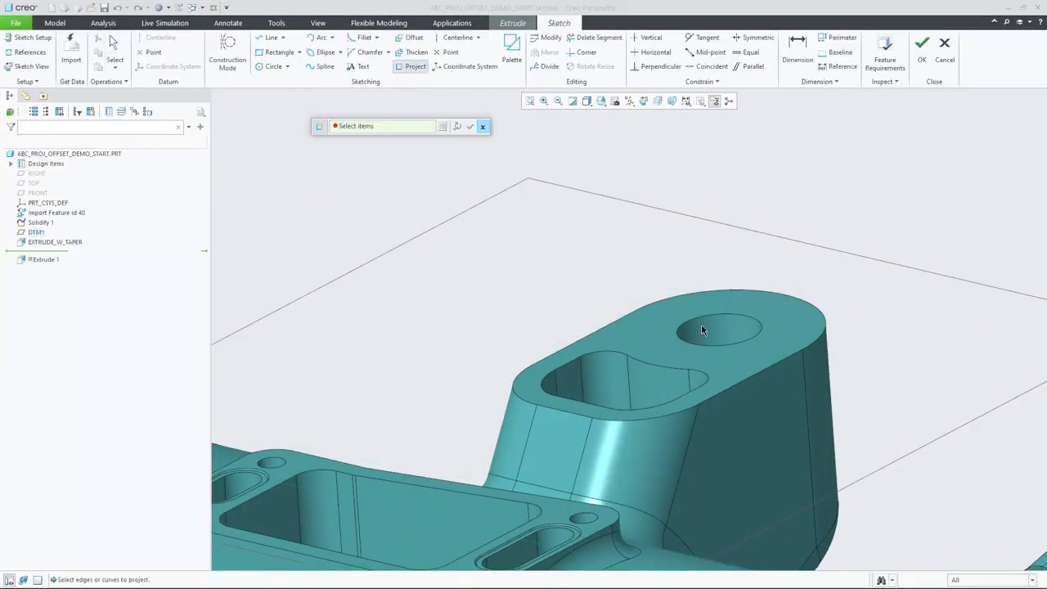
{"action": "left_click", "coordinate": [577, 332]}
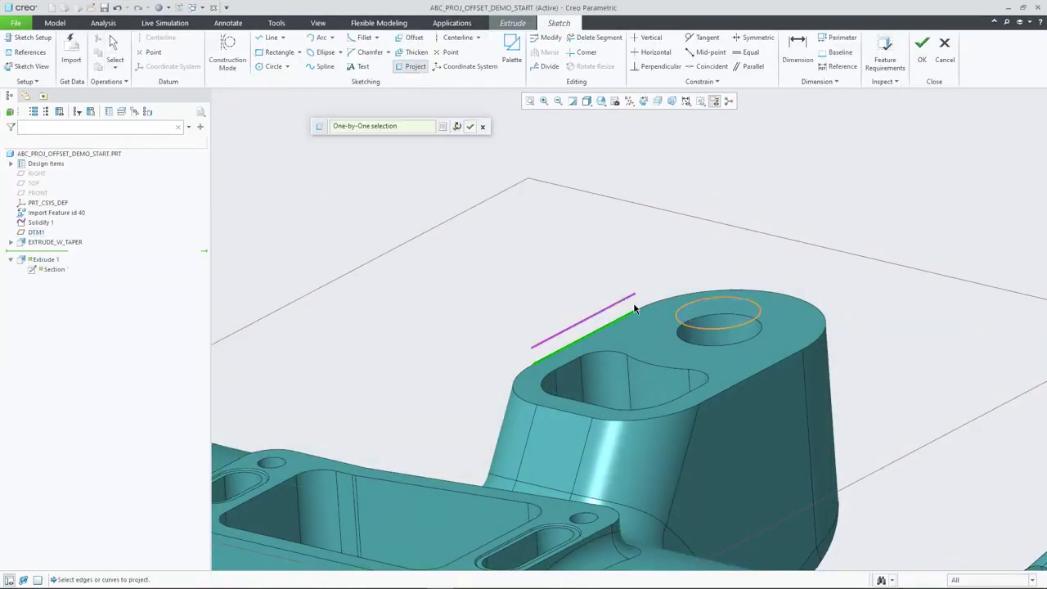
{"action": "right_click", "coordinate": [750, 379]}
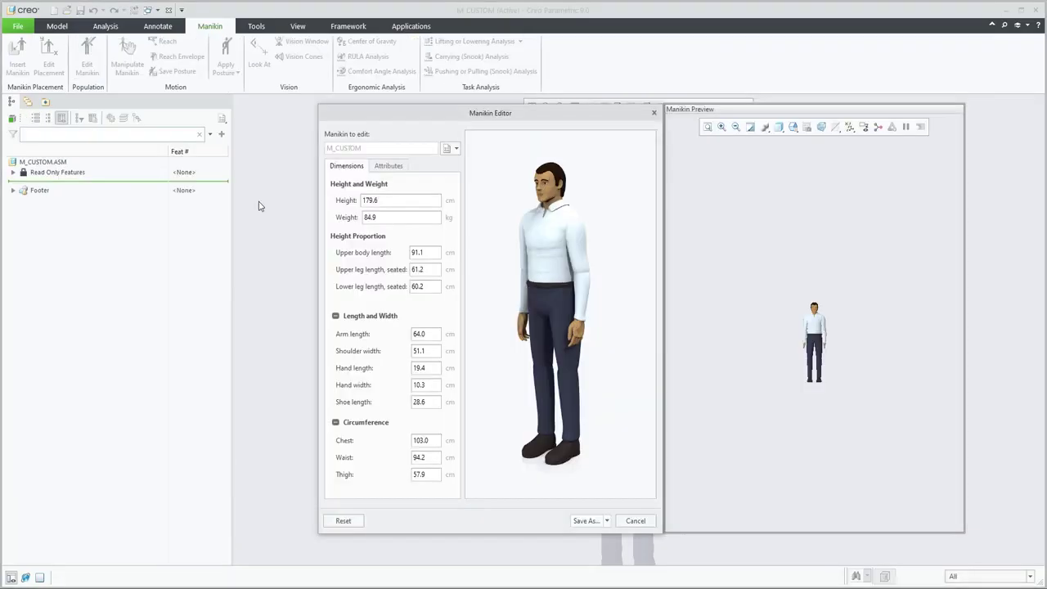
- Set the manikin's height to 165 cm and weight to 150 kg
{"action": "scroll", "coordinate": [814, 348], "scroll_direction": "up", "scroll_amount": 3}
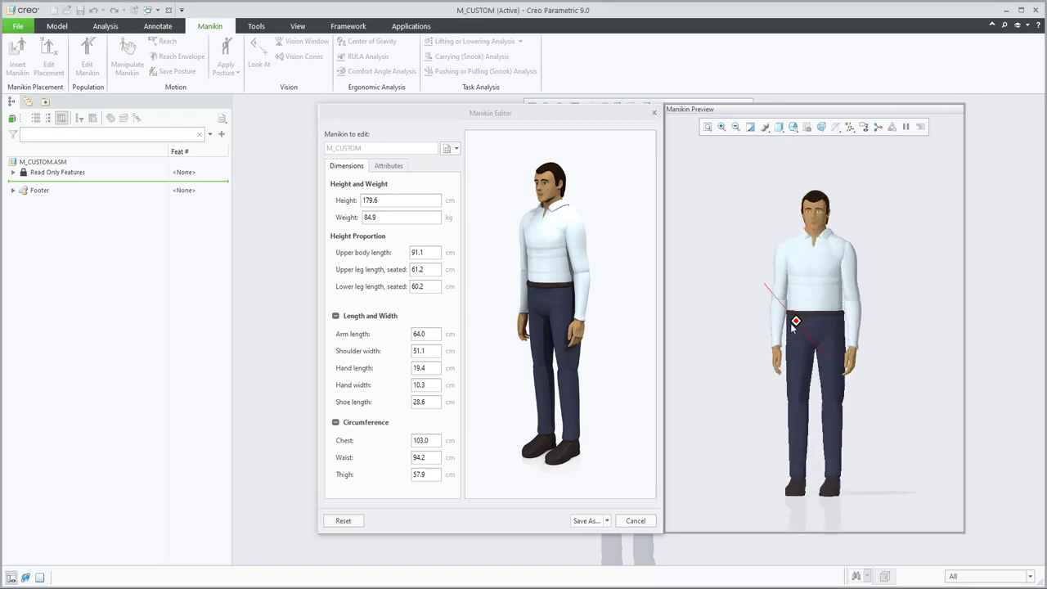
{"action": "left_click_drag", "start_coordinate": [792, 324], "coordinate": [768, 334]}
{"action": "left_click", "coordinate": [435, 441]}
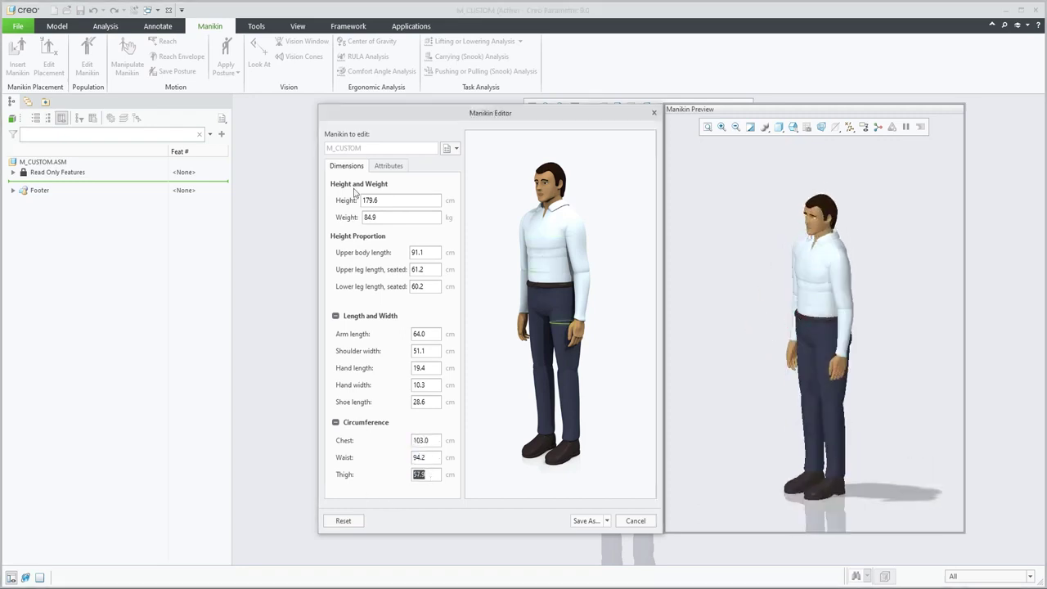
{"action": "type", "text": "165"}
{"action": "key", "text": "Return"}
{"action": "left_click", "coordinate": [406, 217]}
{"action": "type", "text": "150"}
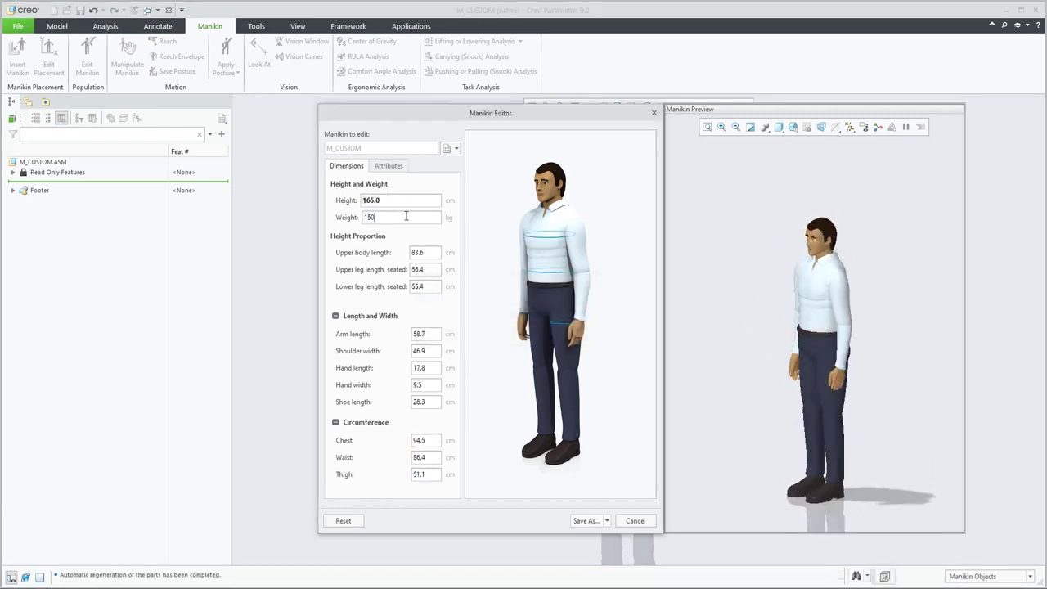
{"action": "key", "text": "Return"}
- Save the resized manikin as a copy and bend its left elbow forward
{"action": "left_click", "coordinate": [586, 520]}
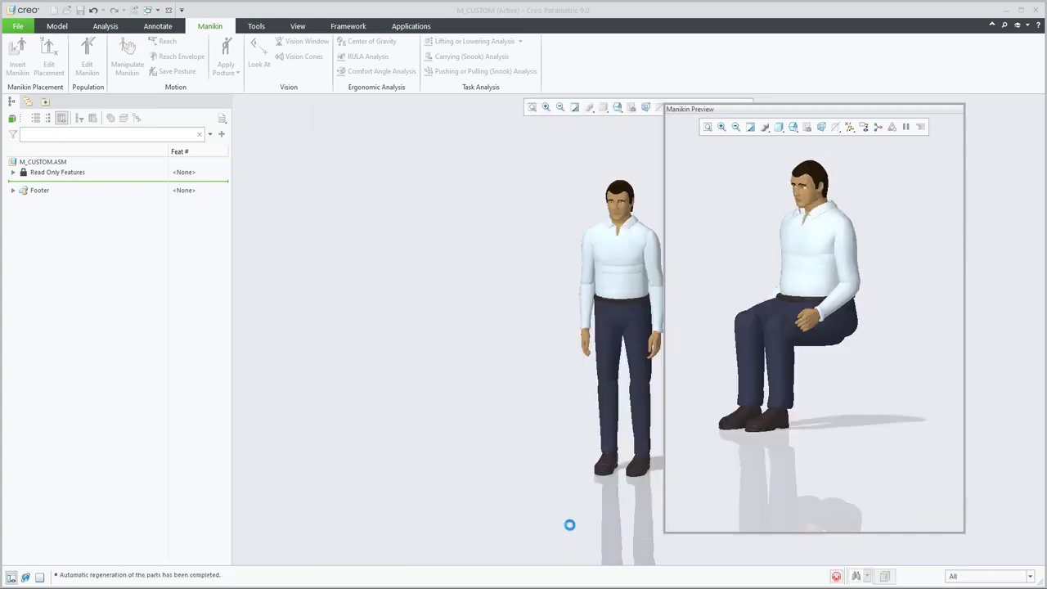
{"action": "type", "text": "manikin1"}
{"action": "left_click", "coordinate": [432, 454]}
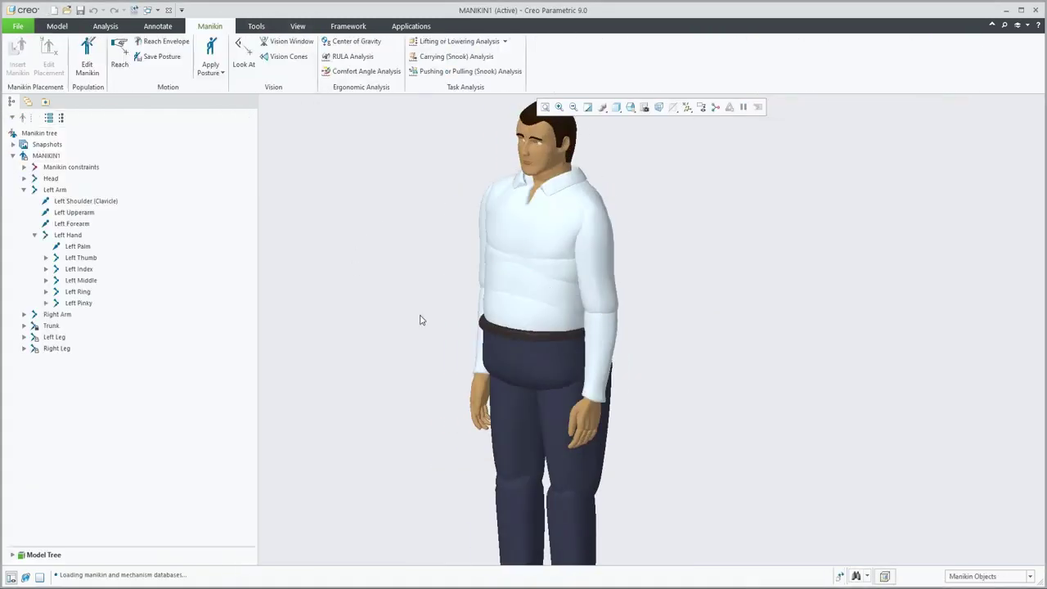
{"action": "left_click", "coordinate": [589, 331]}
{"action": "left_click_drag", "start_coordinate": [587, 333], "coordinate": [536, 348]}
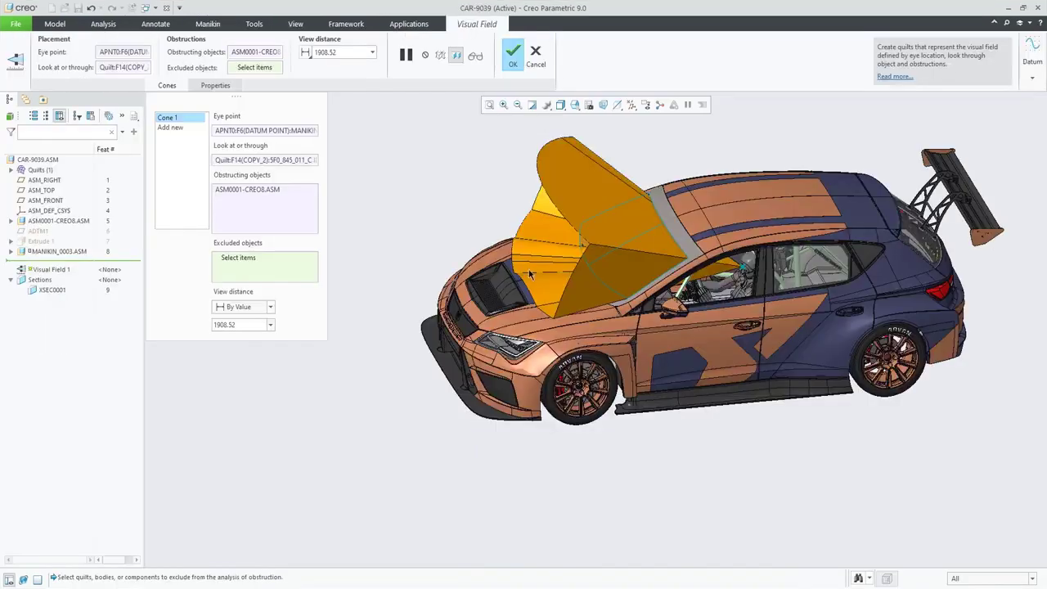
- Zoom out to the whole car and rotate it to a front three-quarter view
{"action": "scroll", "coordinate": [676, 236], "scroll_direction": "up", "scroll_amount": 5}
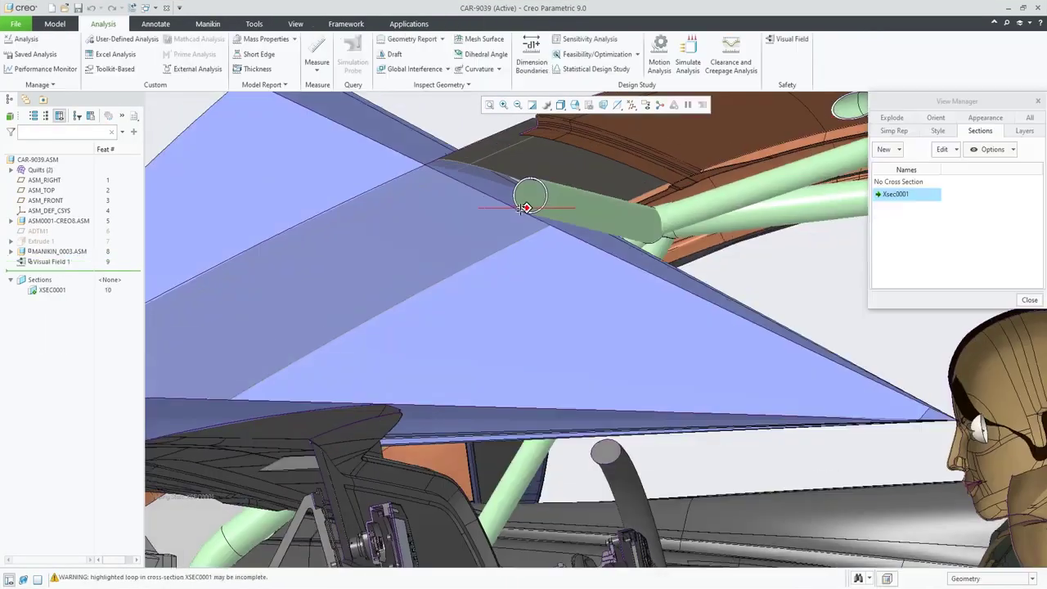
{"action": "middle_click_drag", "start_coordinate": [524, 208], "coordinate": [491, 189]}
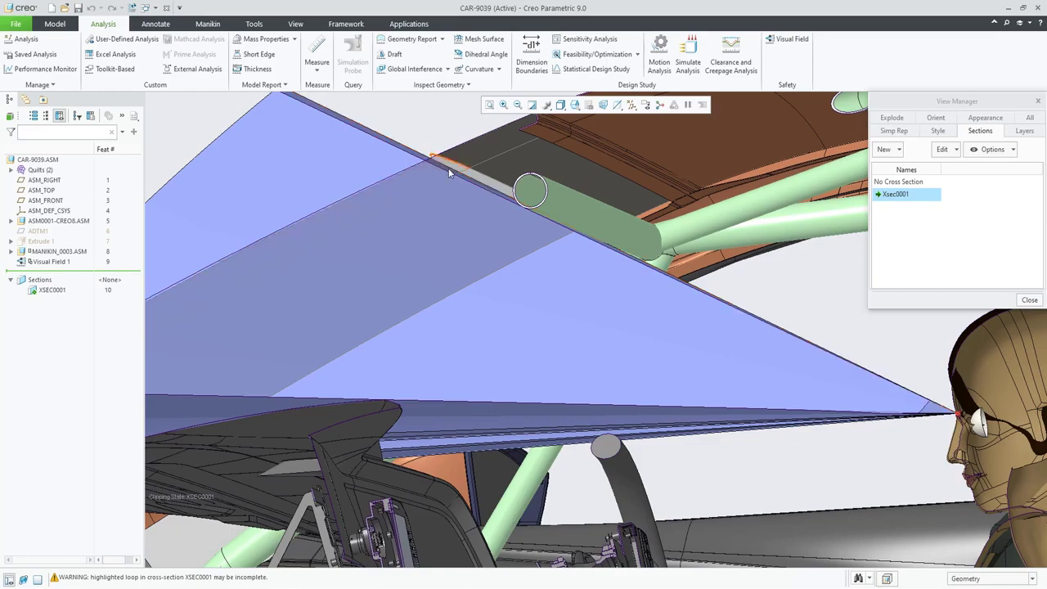
{"action": "scroll", "coordinate": [473, 182], "scroll_direction": "down", "scroll_amount": 5}
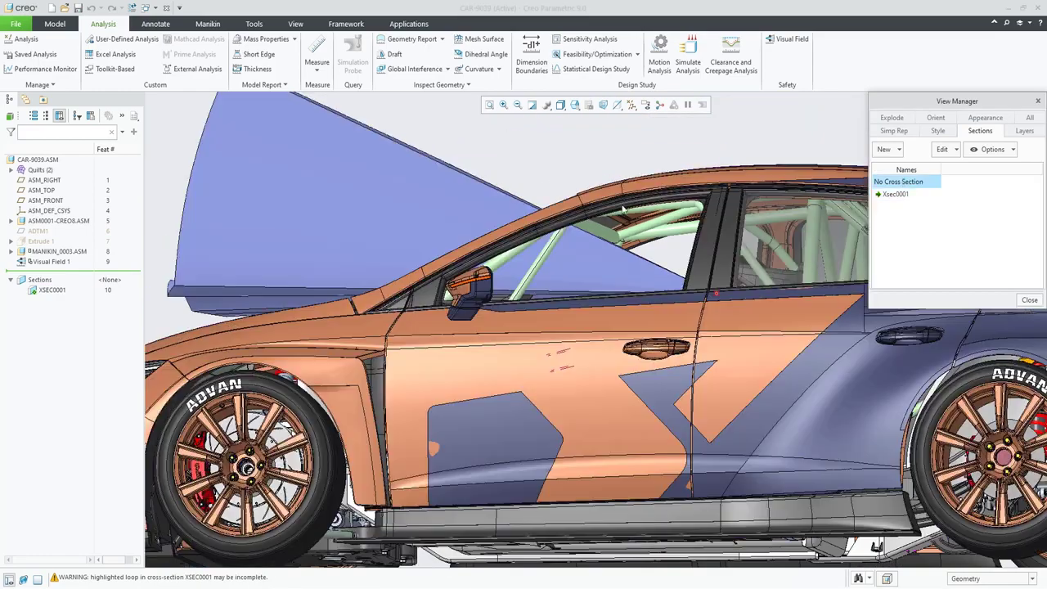
{"action": "scroll", "coordinate": [587, 234], "scroll_direction": "down", "scroll_amount": 3}
{"action": "middle_click_drag", "start_coordinate": [588, 234], "coordinate": [1032, 299]}
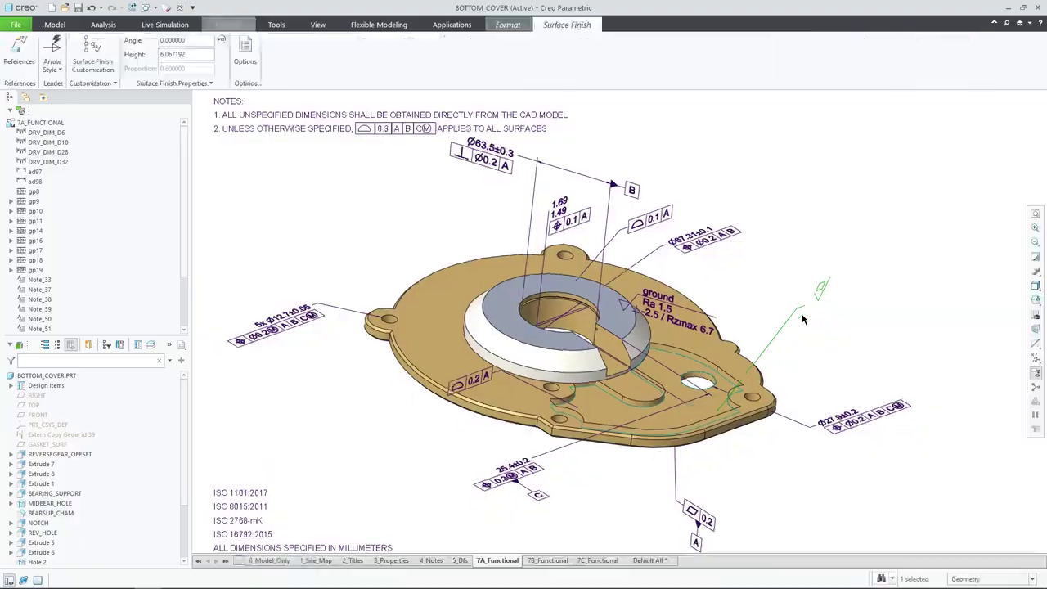
{"action": "left_click", "coordinate": [89, 53]}
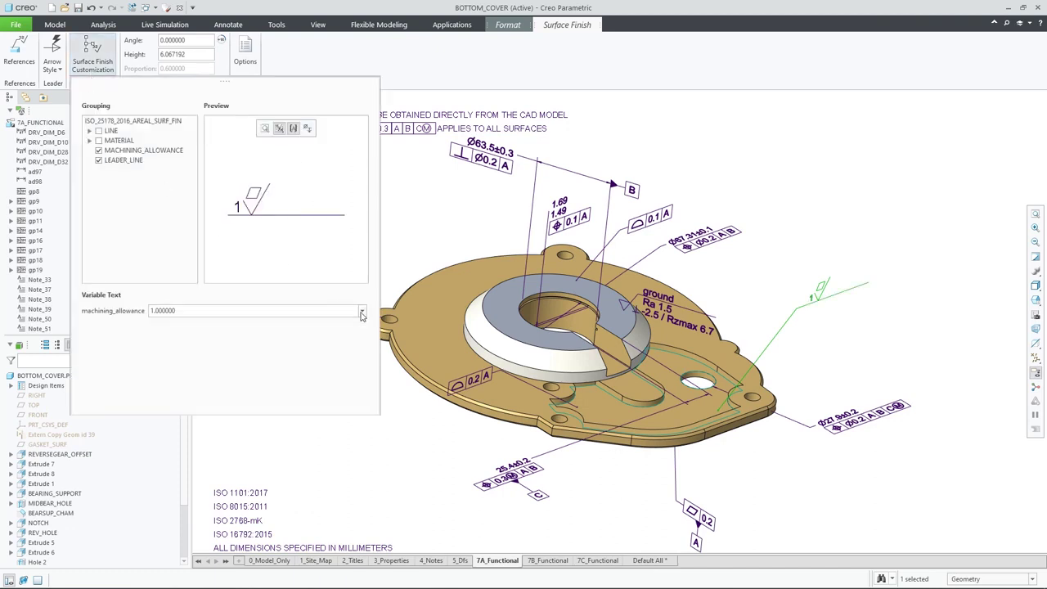
- Set the surface finish machining allowance to 2 and add line and all-around marks
{"action": "left_click", "coordinate": [363, 315]}
{"action": "left_click", "coordinate": [164, 351]}
{"action": "left_click", "coordinate": [98, 131]}
{"action": "left_click", "coordinate": [120, 169]}
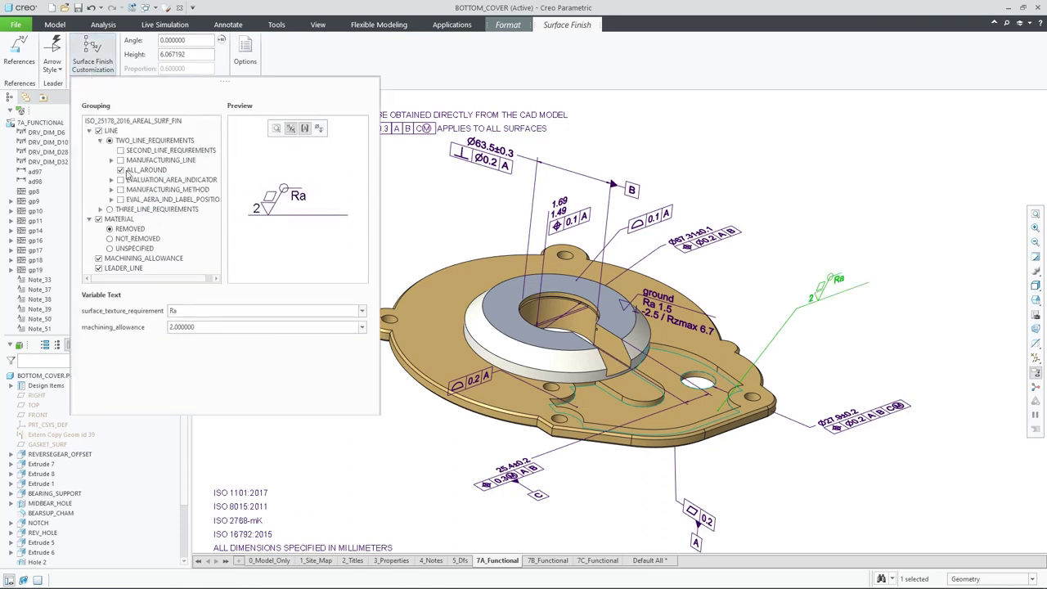
- Add a parallel evaluation area labelled C and the long-form Milling and grinding method
{"action": "left_click", "coordinate": [110, 180]}
{"action": "left_click", "coordinate": [150, 211]}
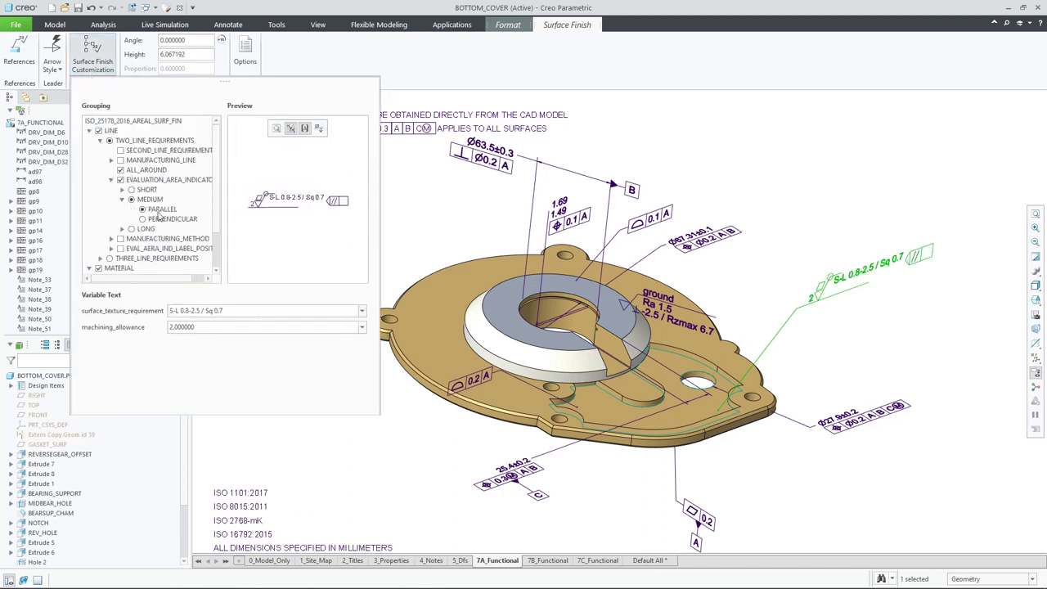
{"action": "left_click", "coordinate": [120, 248]}
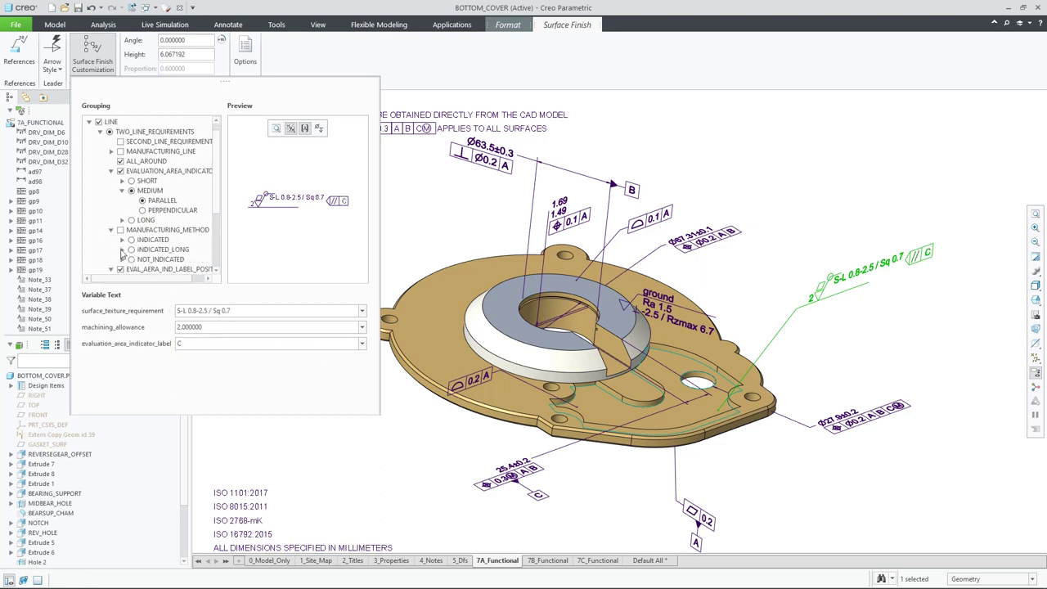
{"action": "left_click", "coordinate": [131, 250]}
{"action": "scroll", "coordinate": [210, 278], "scroll_direction": "down", "scroll_amount": 2}
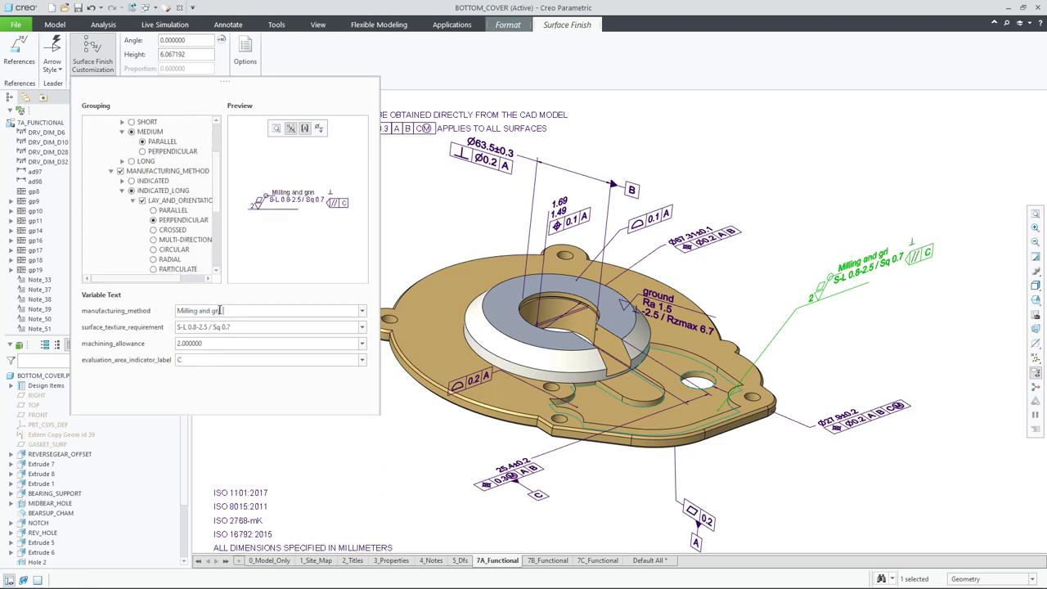
{"action": "scroll", "coordinate": [215, 191], "scroll_direction": "up", "scroll_amount": 5}
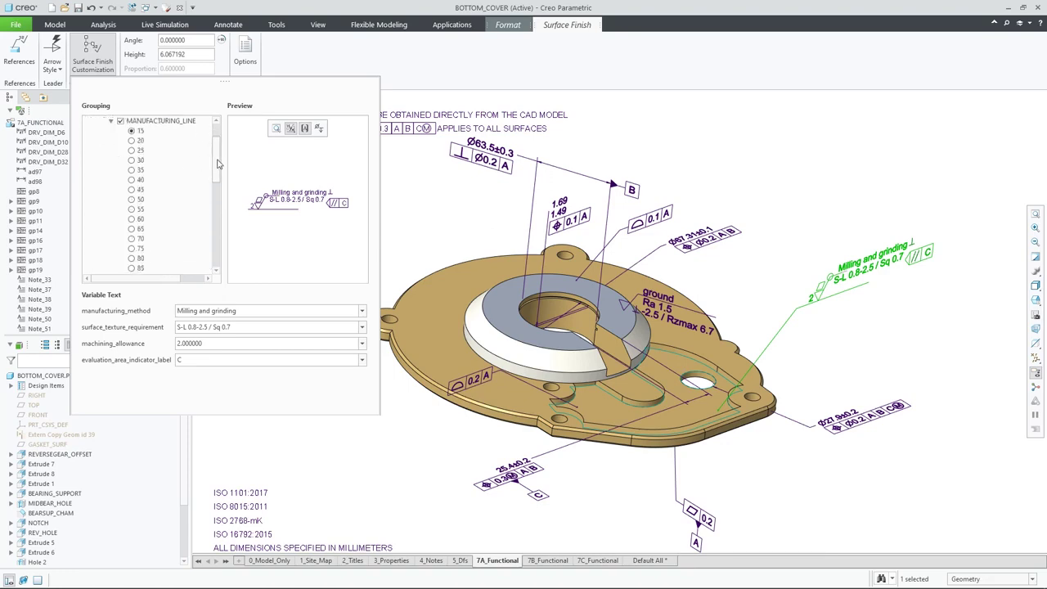
{"action": "scroll", "coordinate": [216, 191], "scroll_direction": "down", "scroll_amount": 2}
{"action": "left_click", "coordinate": [93, 53]}
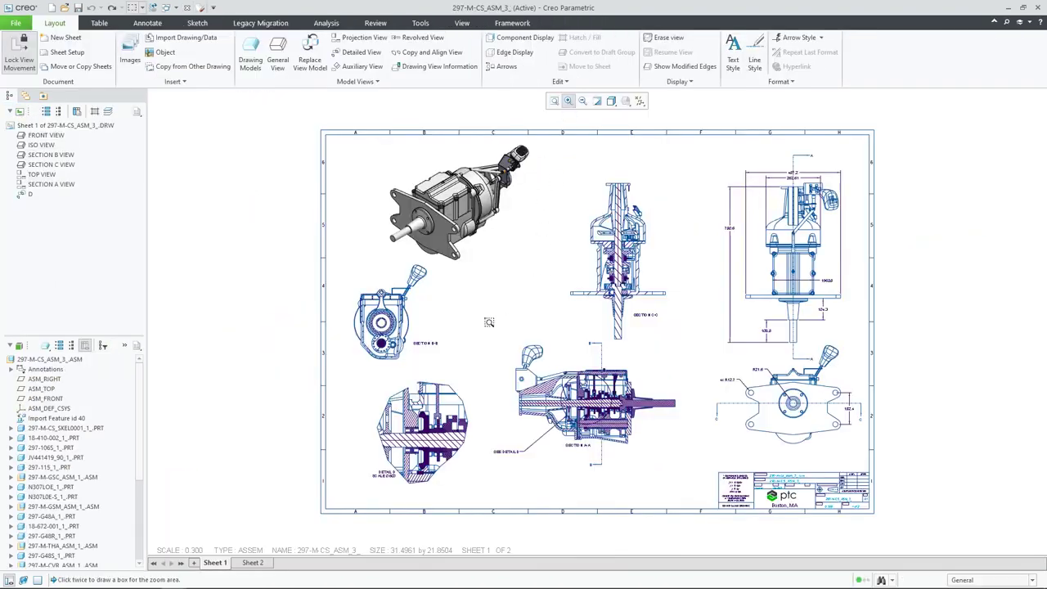
- Apply an ISO hatch pattern to the shaft in Section A-A
{"action": "left_click", "coordinate": [695, 487]}
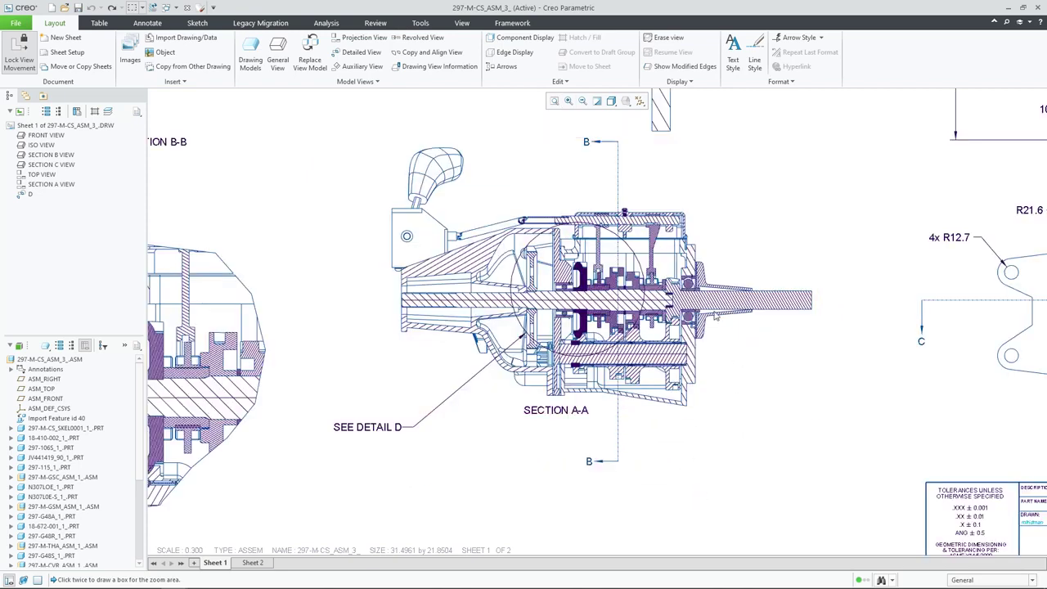
{"action": "double_click", "coordinate": [716, 311]}
{"action": "left_click", "coordinate": [691, 306]}
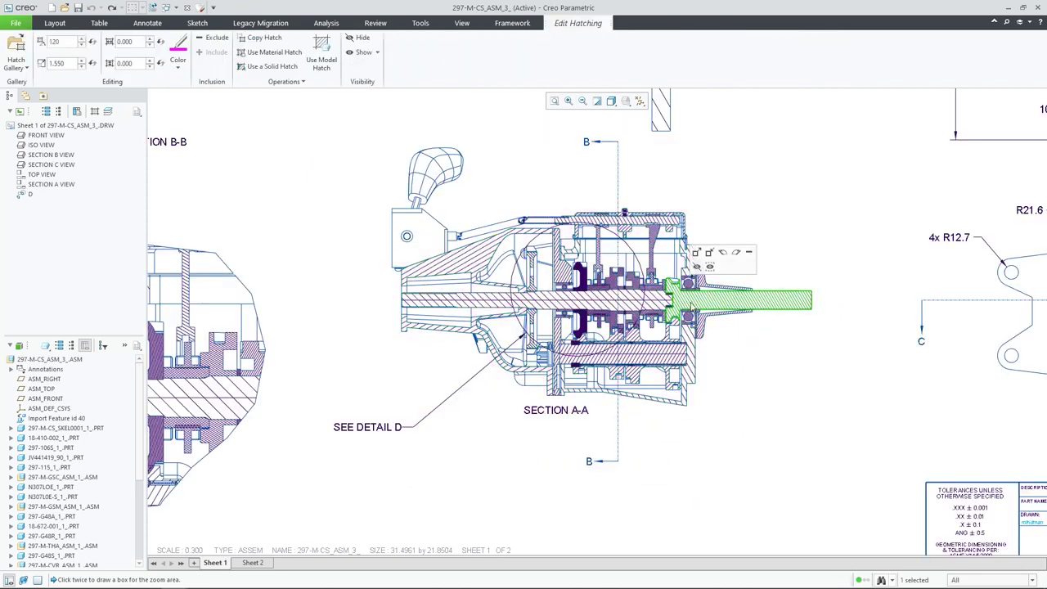
{"action": "left_click", "coordinate": [27, 70]}
{"action": "left_click", "coordinate": [178, 96]}
{"action": "left_click", "coordinate": [217, 117]}
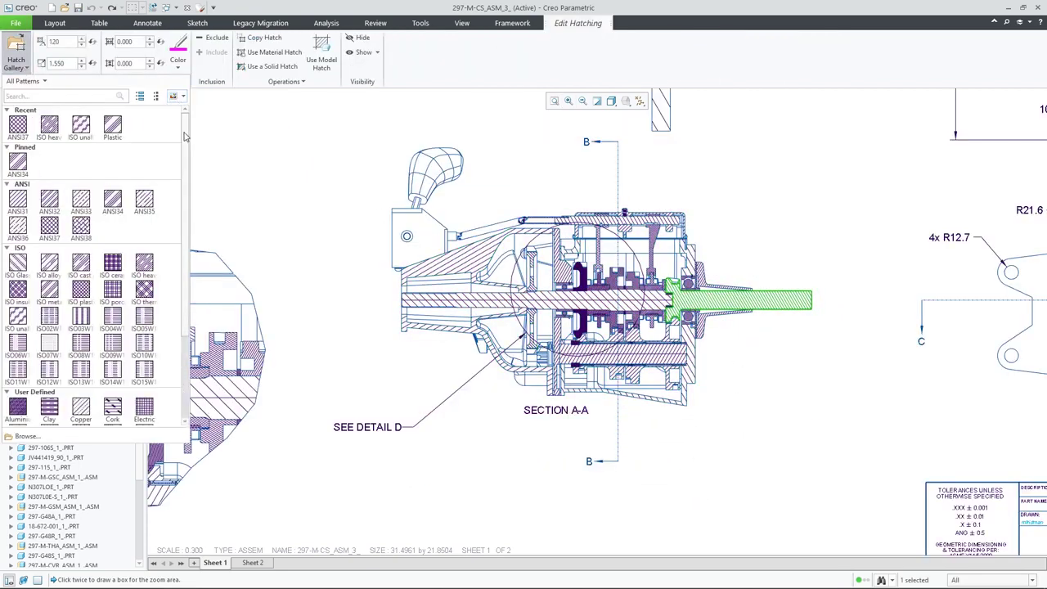
{"action": "left_click", "coordinate": [144, 263]}
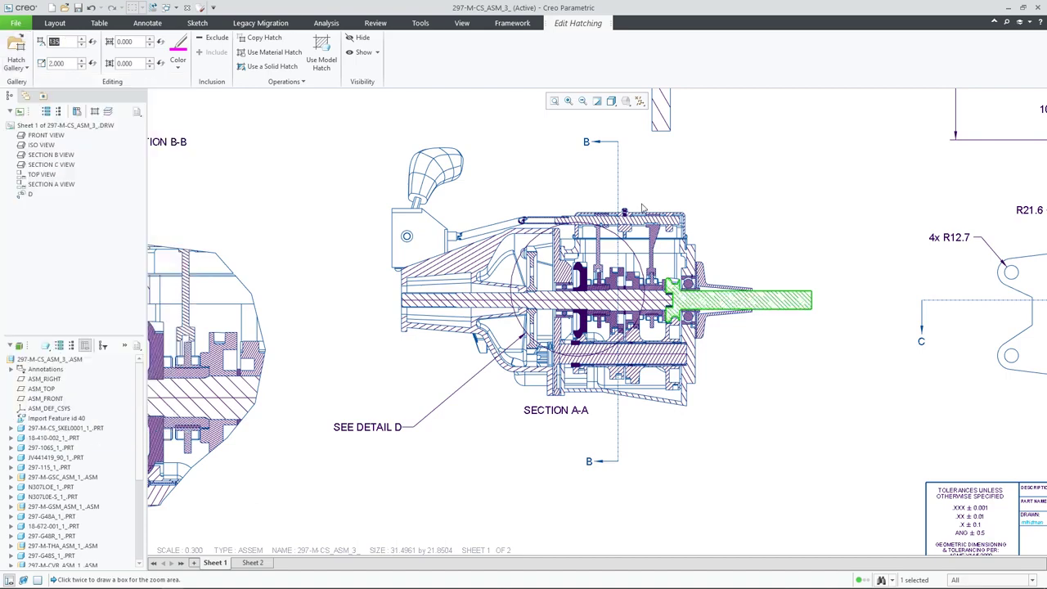
{"action": "left_click", "coordinate": [704, 278]}
{"action": "left_click", "coordinate": [715, 248]}
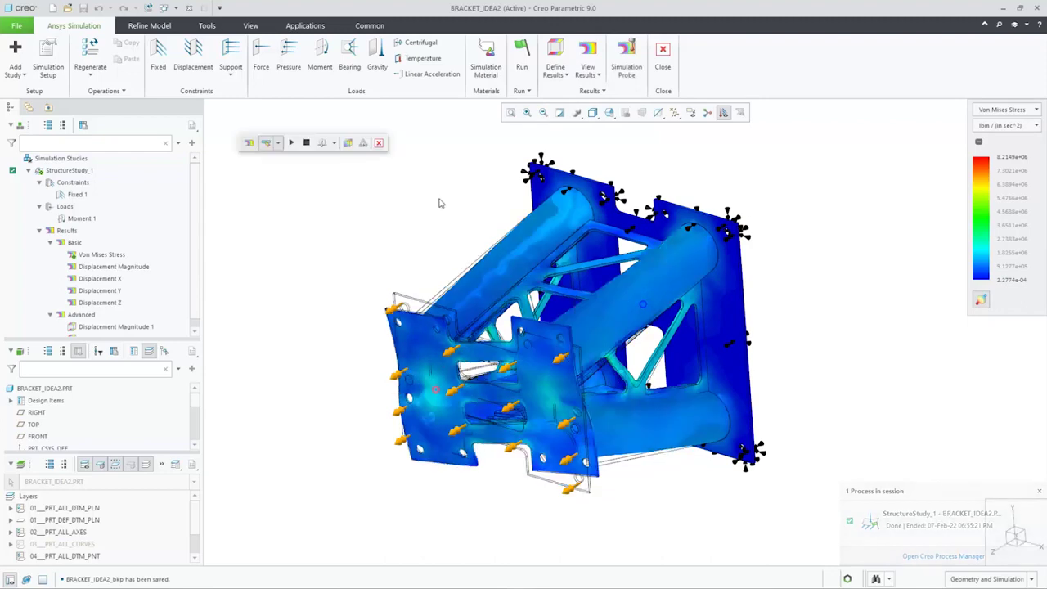
- Show the bracket's Von Mises stress in MPa with the deformed shape animated
{"action": "left_click", "coordinate": [1007, 125]}
{"action": "left_click", "coordinate": [985, 249]}
{"action": "left_click", "coordinate": [291, 142]}
{"action": "left_click", "coordinate": [278, 142]}
- Pick a deformation scale, switch to Displacement Magnitude and test a point query
{"action": "left_click", "coordinate": [247, 164]}
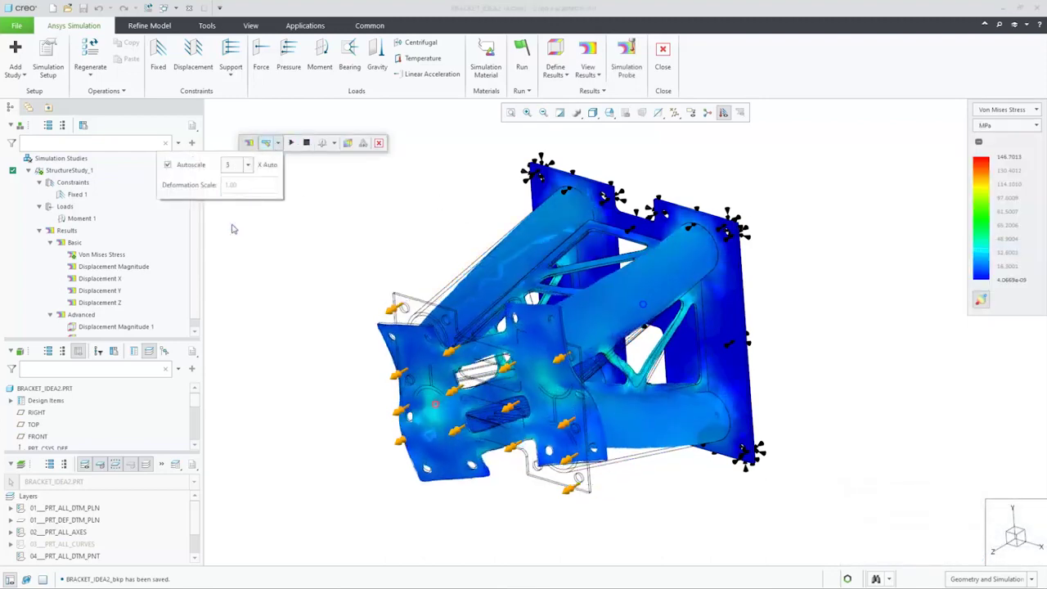
{"action": "left_click", "coordinate": [236, 204]}
{"action": "left_click", "coordinate": [113, 266]}
{"action": "left_click", "coordinate": [626, 66]}
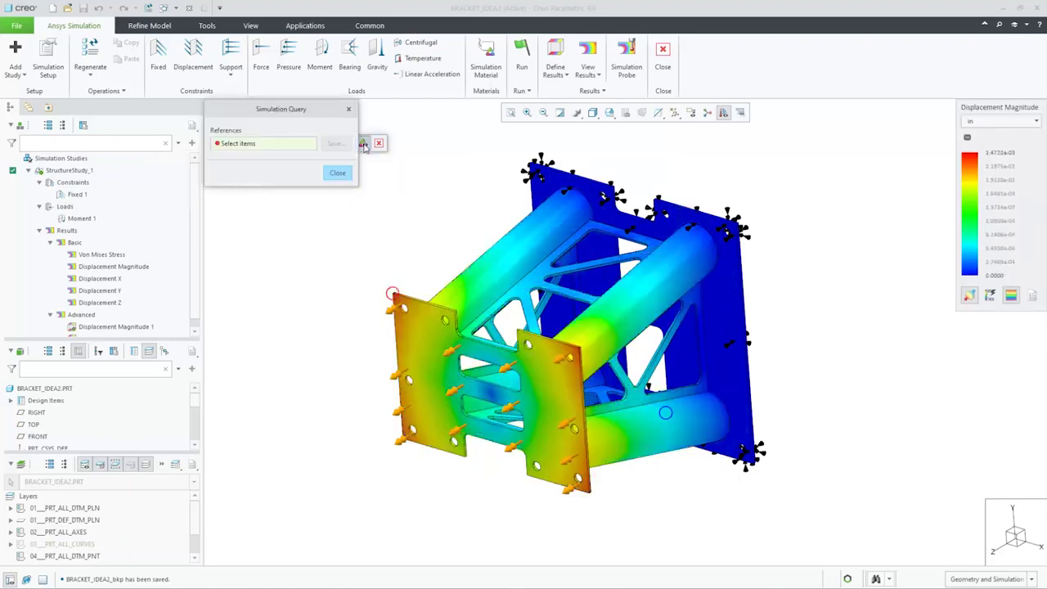
{"action": "left_click", "coordinate": [402, 323]}
{"action": "left_click", "coordinate": [337, 173]}
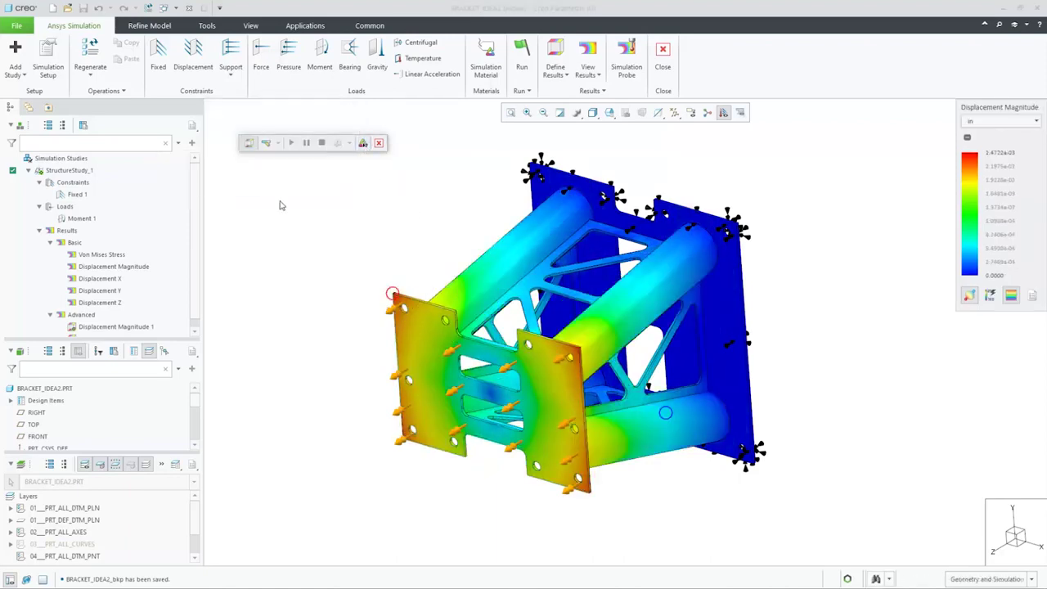
- Query a front-plate point reading 0.00228951 in and move its value note aside
{"action": "left_click", "coordinate": [111, 267]}
{"action": "left_click", "coordinate": [266, 143]}
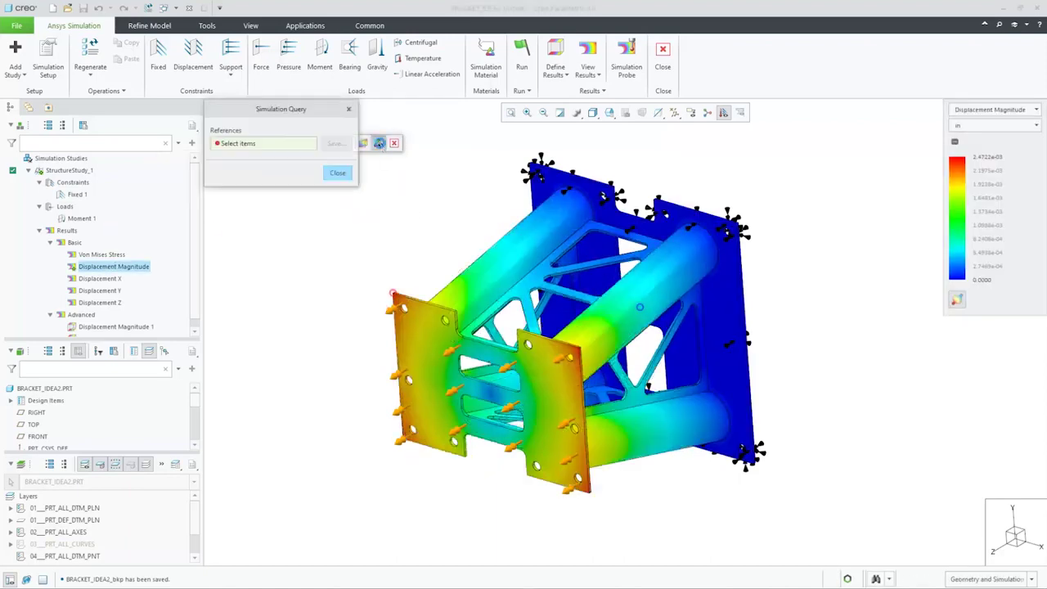
{"action": "left_click", "coordinate": [508, 288]}
{"action": "left_click_drag", "start_coordinate": [512, 271], "coordinate": [393, 229]}
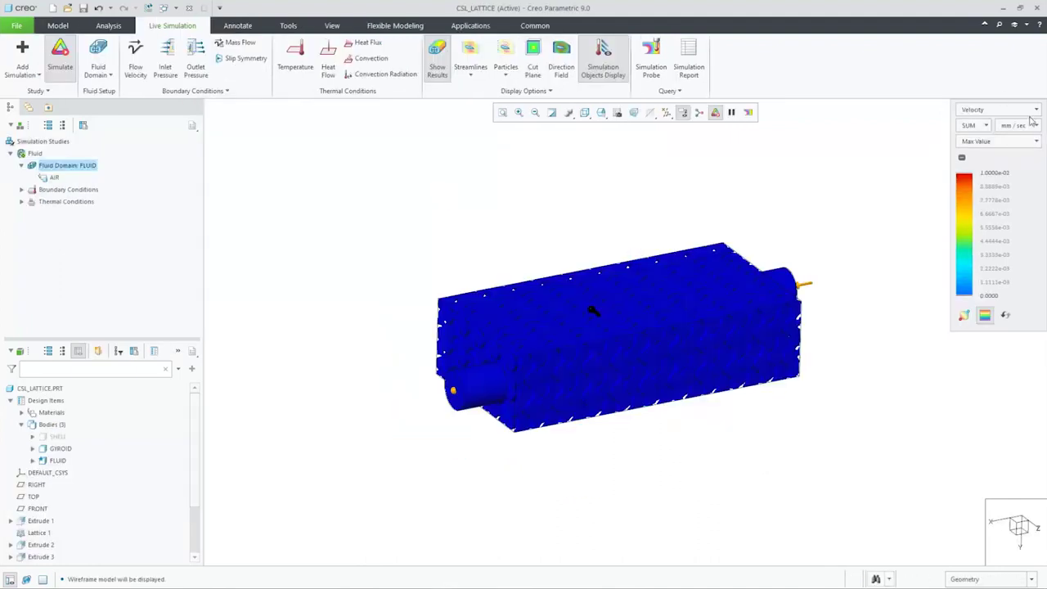
- Show fluid velocity in m/sec on the model cut by a section
{"action": "left_click", "coordinate": [1033, 125]}
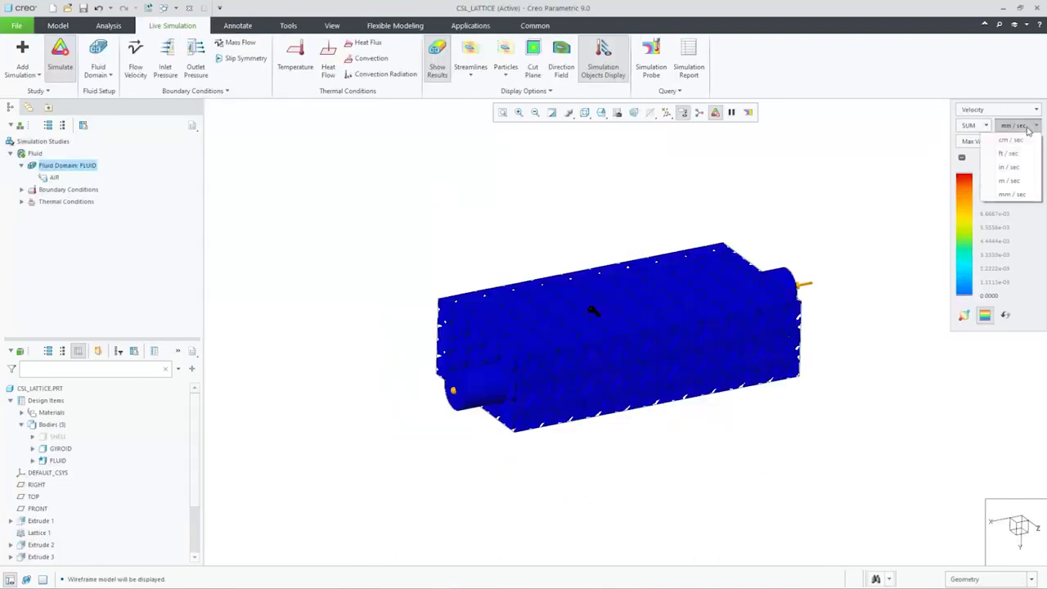
{"action": "left_click", "coordinate": [1021, 182]}
{"action": "scroll", "coordinate": [708, 211], "scroll_direction": "down", "scroll_amount": 2}
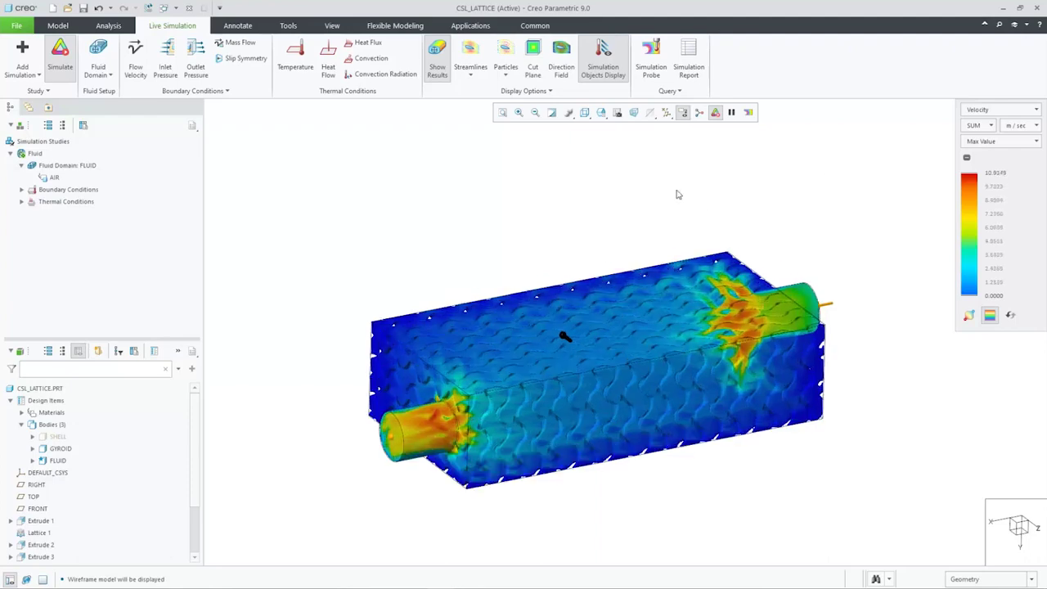
{"action": "left_click", "coordinate": [37, 556]}
{"action": "left_click", "coordinate": [58, 486]}
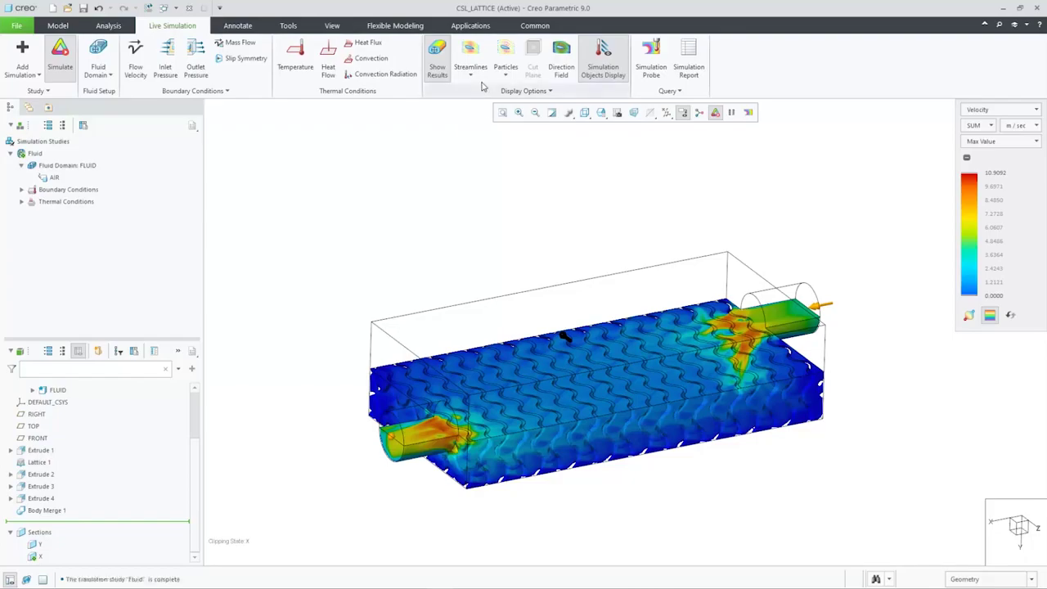
- Try streamlines, particles and direction field views, then show full velocity results
{"action": "left_click", "coordinate": [471, 57]}
{"action": "left_click", "coordinate": [472, 56]}
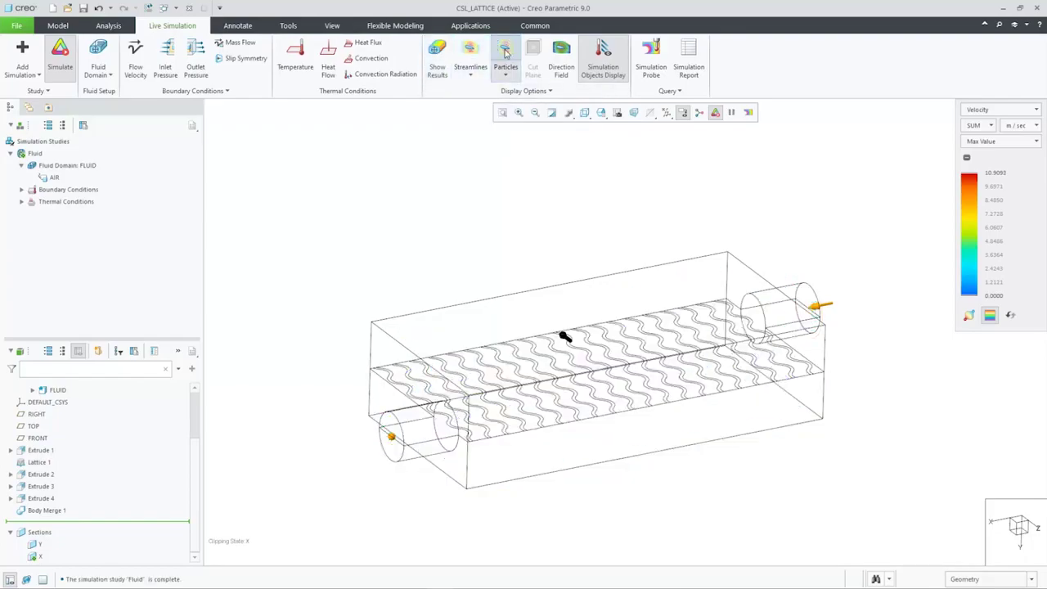
{"action": "left_click", "coordinate": [506, 55]}
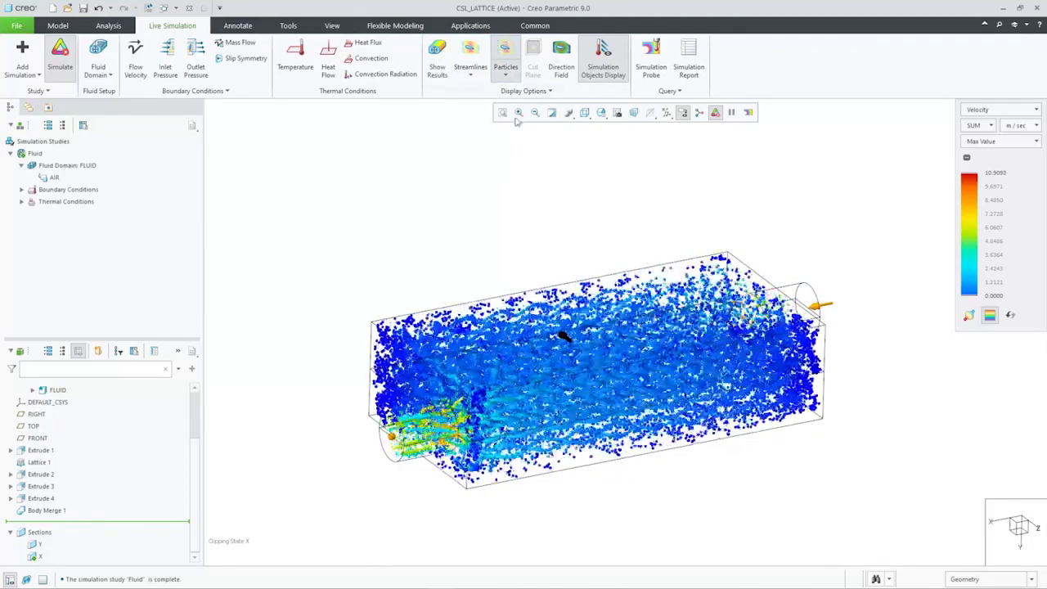
{"action": "left_click", "coordinate": [506, 55]}
{"action": "left_click", "coordinate": [561, 56]}
{"action": "mouse_move", "coordinate": [600, 297]}
{"action": "middle_mouse_down"}
{"action": "mouse_move", "coordinate": [588, 276]}
{"action": "mouse_move", "coordinate": [600, 292]}
{"action": "middle_mouse_up"}
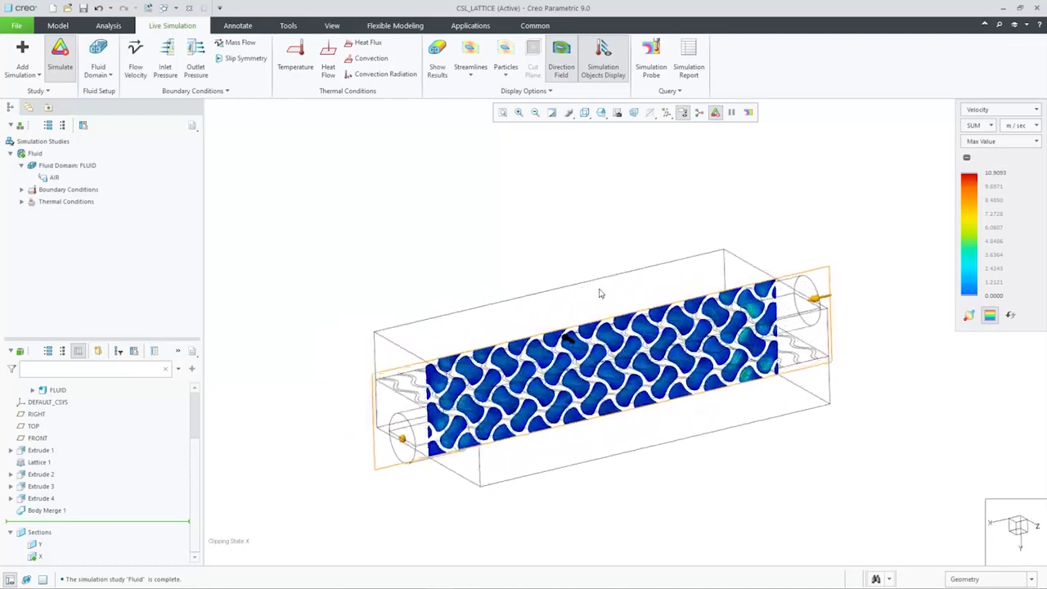
{"action": "left_click", "coordinate": [437, 57]}
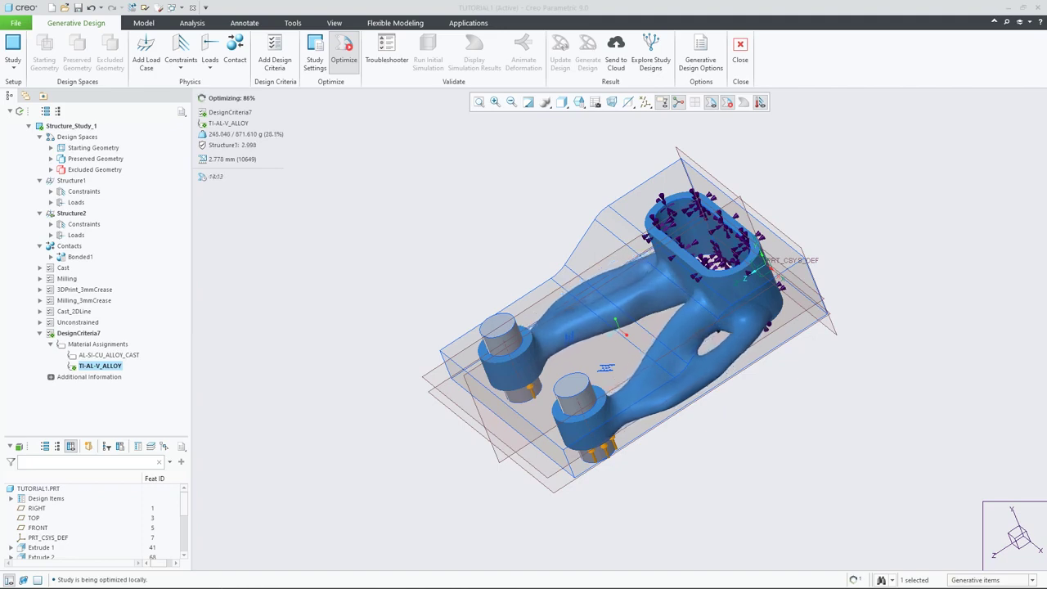
- Orbit the optimized wheel-shaped design and display its modal simulation results
{"action": "middle_click_drag", "start_coordinate": [600, 276], "coordinate": [677, 298]}
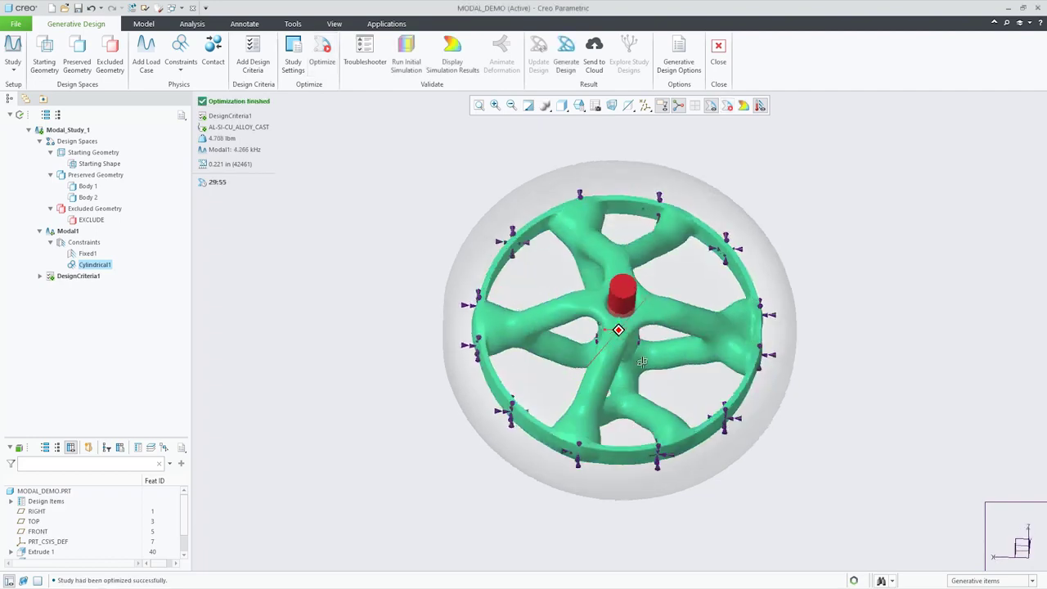
{"action": "left_click", "coordinate": [446, 69]}
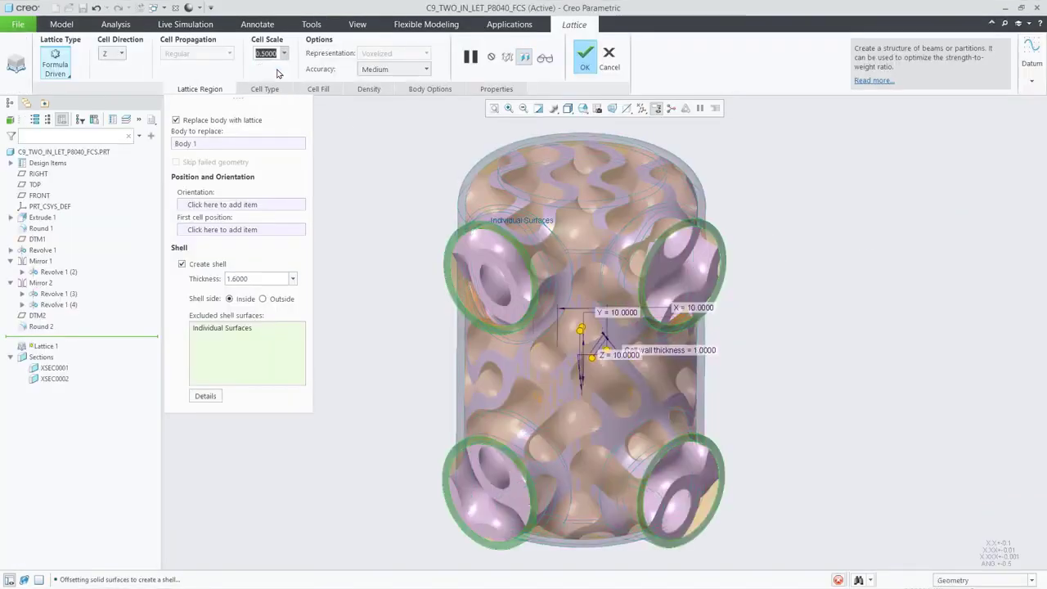
- Enable complementary bodies for the lattice and preview the result
{"action": "left_click", "coordinate": [430, 88]}
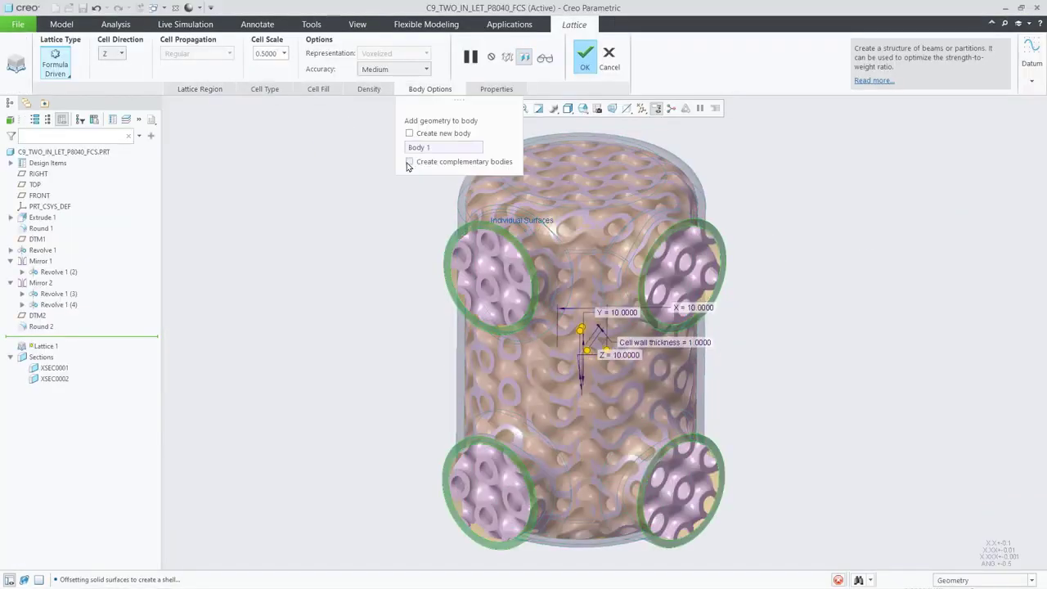
{"action": "left_click", "coordinate": [409, 162]}
{"action": "left_click", "coordinate": [544, 59]}
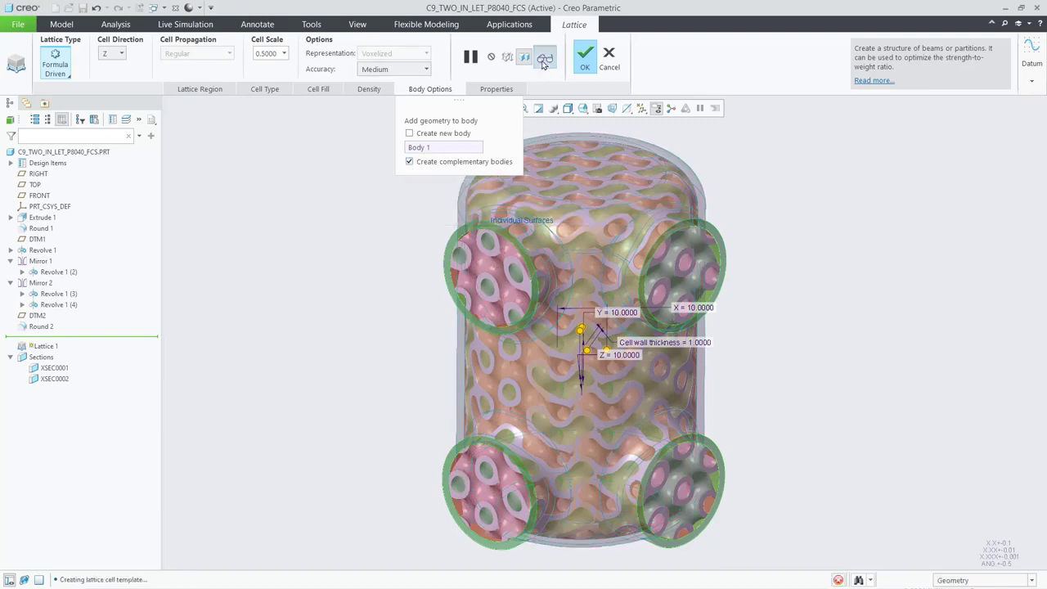
{"action": "left_click", "coordinate": [544, 59]}
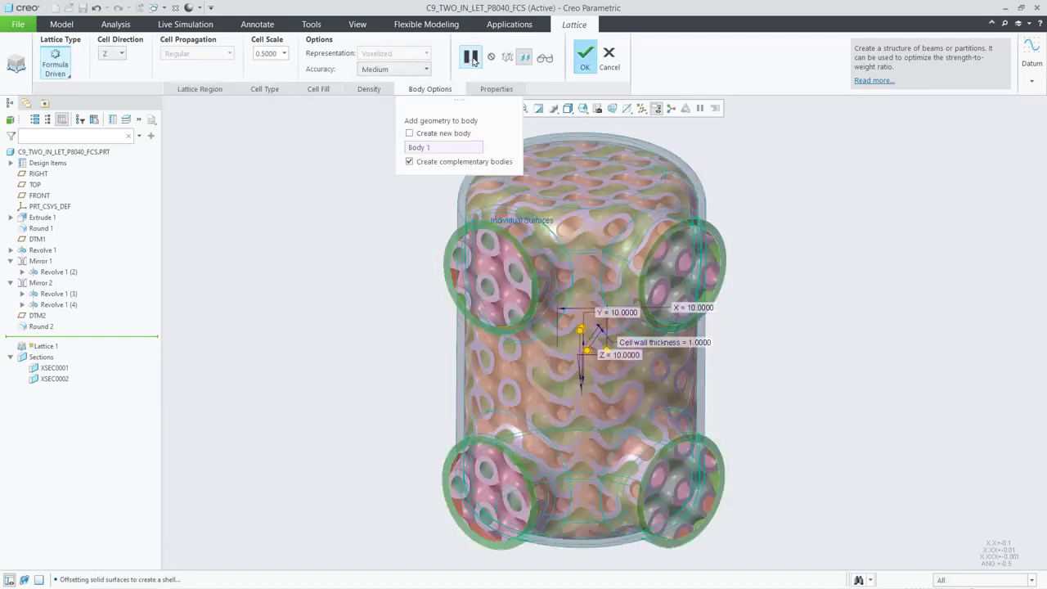
- Make lattice density reference-driven, with Set 1 varying wall offset on two port surfaces
{"action": "left_click", "coordinate": [369, 89]}
{"action": "left_click", "coordinate": [427, 136]}
{"action": "left_click_drag", "start_coordinate": [406, 96], "coordinate": [226, 101]}
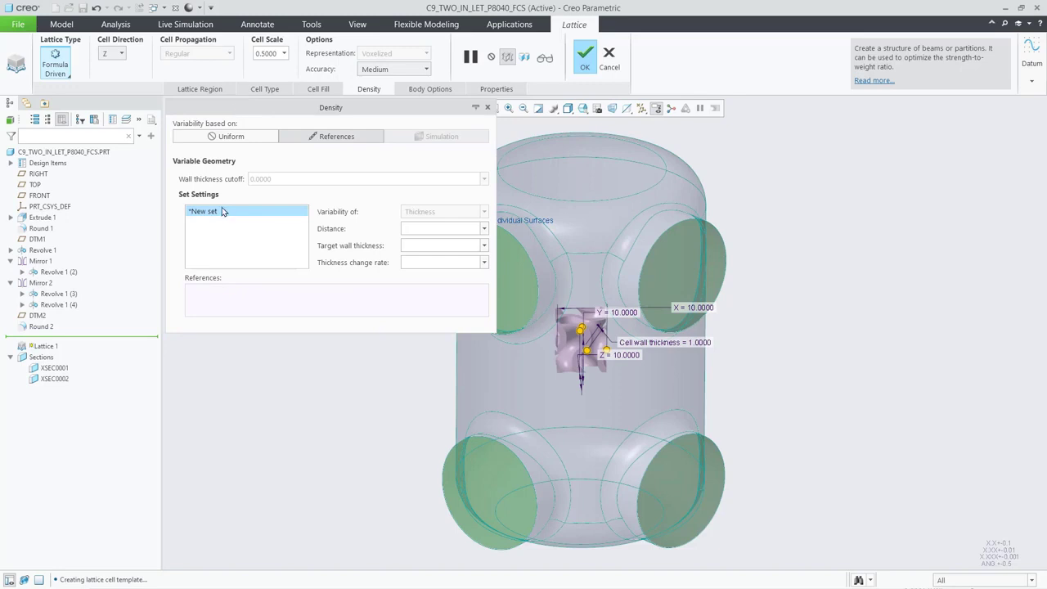
{"action": "left_click", "coordinate": [442, 214]}
{"action": "left_click", "coordinate": [437, 240]}
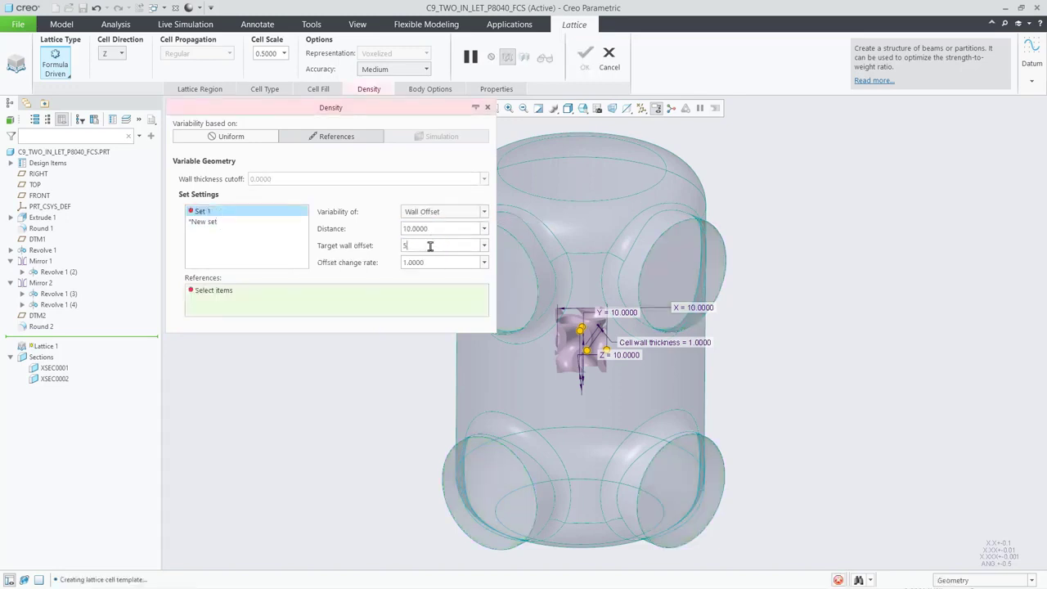
{"action": "left_click", "coordinate": [512, 270]}
{"action": "left_click", "coordinate": [695, 262]}
- Add density Set 2 with wall offset -5 on two more ports and accept the lattice
{"action": "left_click", "coordinate": [203, 222]}
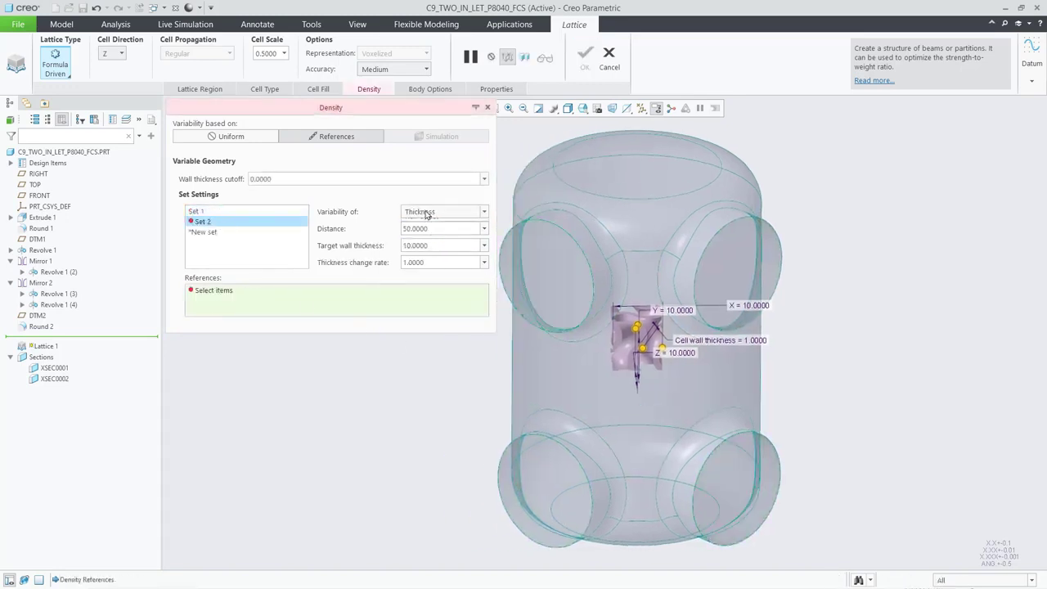
{"action": "left_click", "coordinate": [425, 214]}
{"action": "left_click", "coordinate": [438, 240]}
{"action": "left_click", "coordinate": [727, 295]}
{"action": "left_click", "coordinate": [544, 491]}
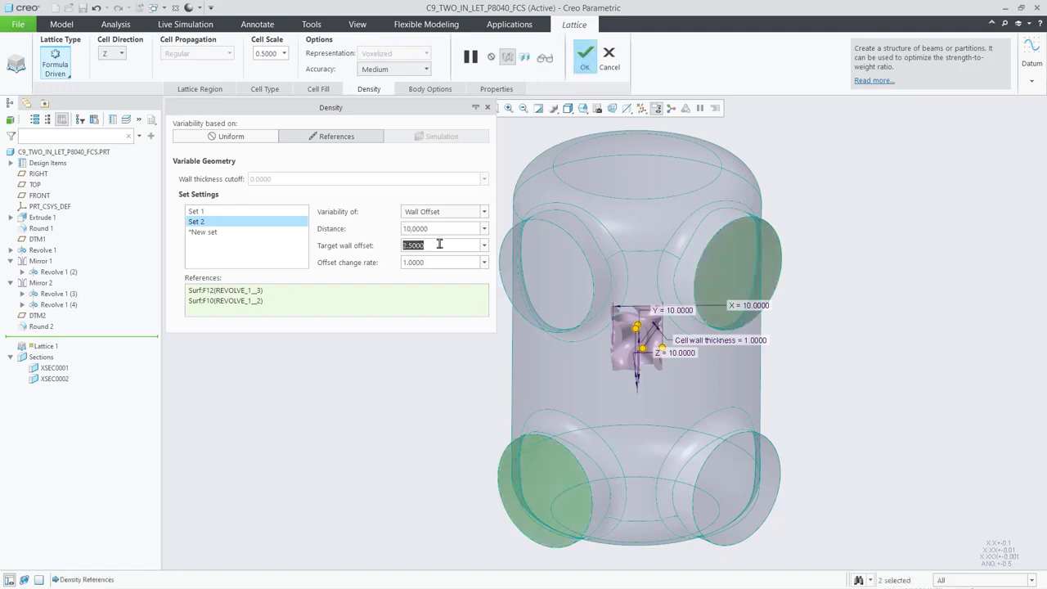
{"action": "type", "text": "-5"}
{"action": "left_click", "coordinate": [586, 55]}
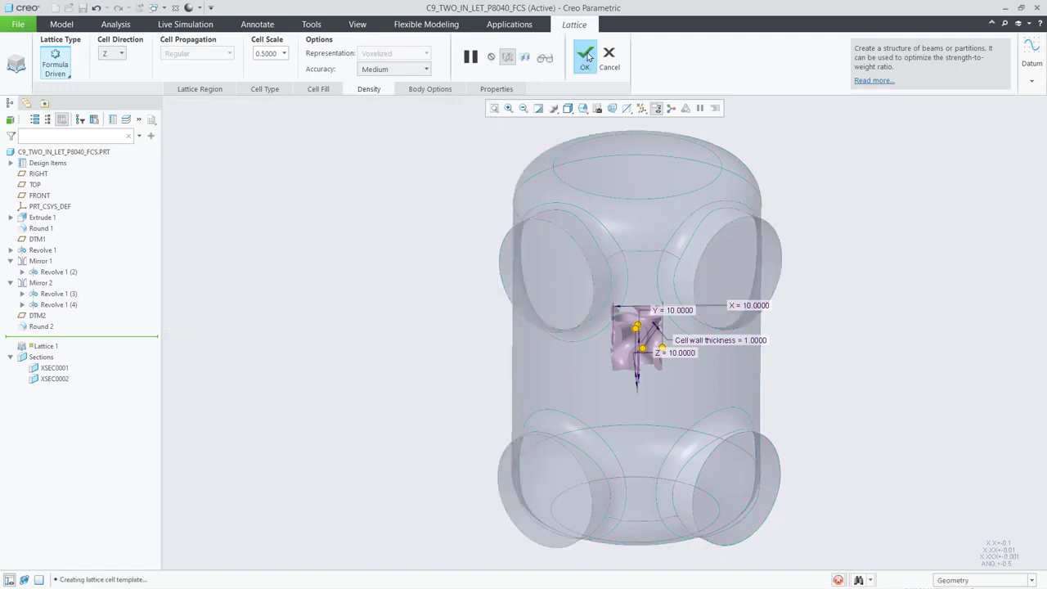
- Section the model at the top surface to reveal the lattice offsets
{"action": "left_click", "coordinate": [358, 24]}
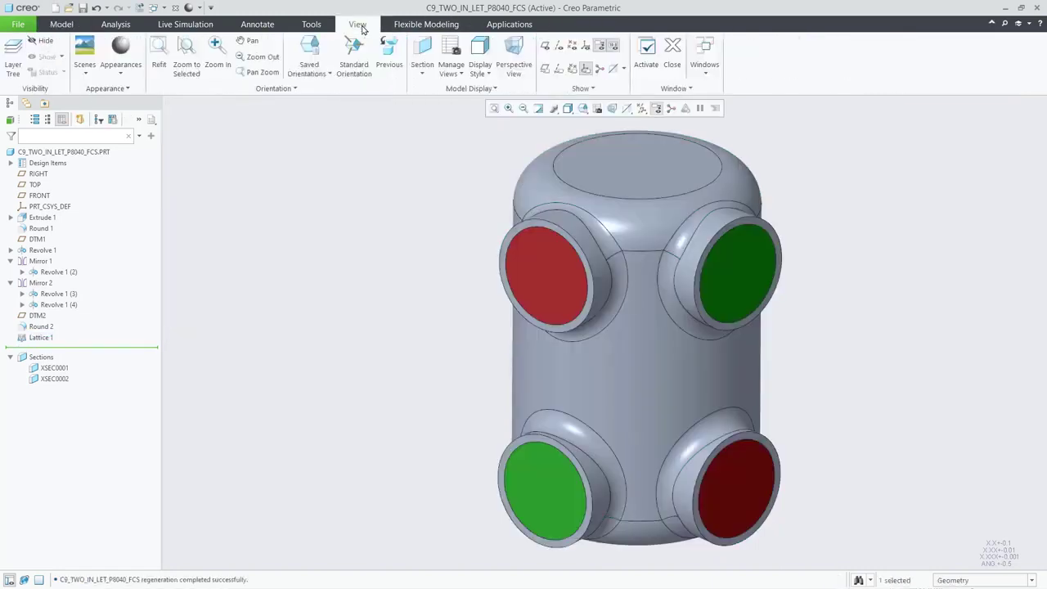
{"action": "left_click", "coordinate": [423, 51]}
{"action": "left_click", "coordinate": [606, 161]}
{"action": "middle_click_drag", "start_coordinate": [667, 168], "coordinate": [766, 131]}
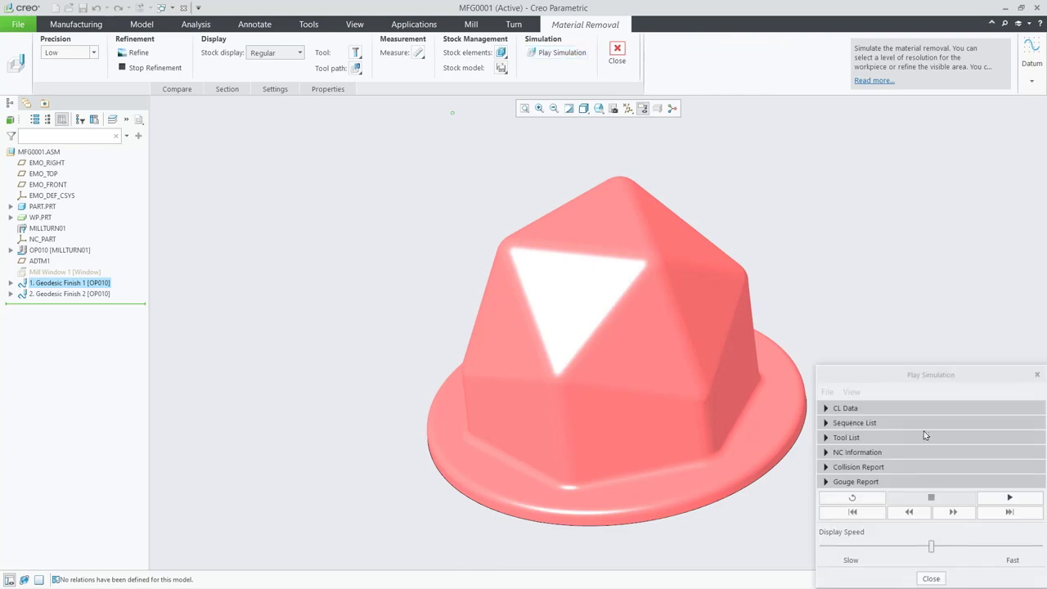
- Set the material removal simulation's stock display to Tool
{"action": "left_click", "coordinate": [278, 52]}
{"action": "left_click", "coordinate": [278, 64]}
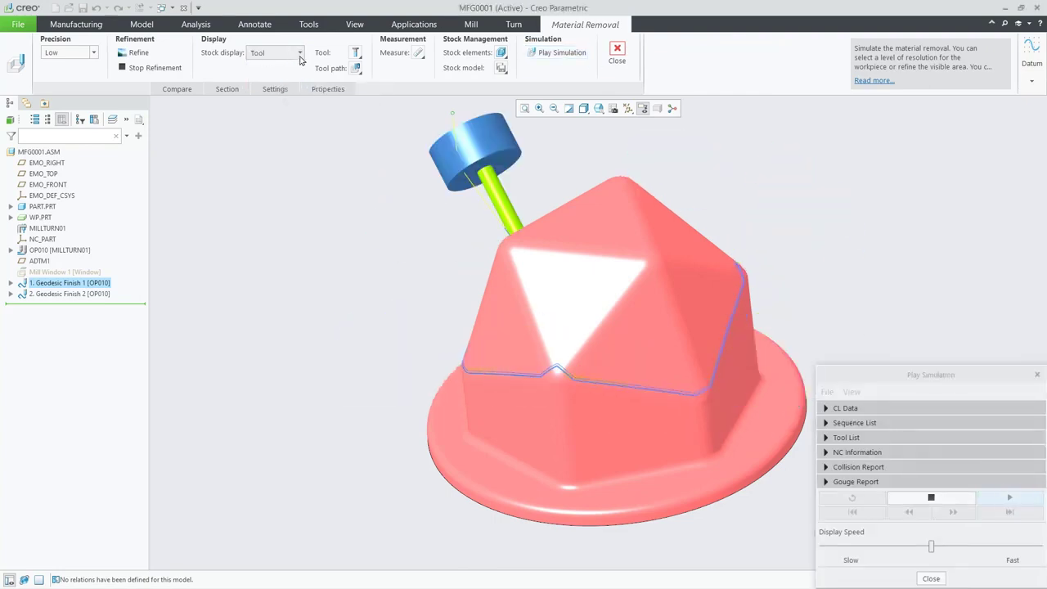